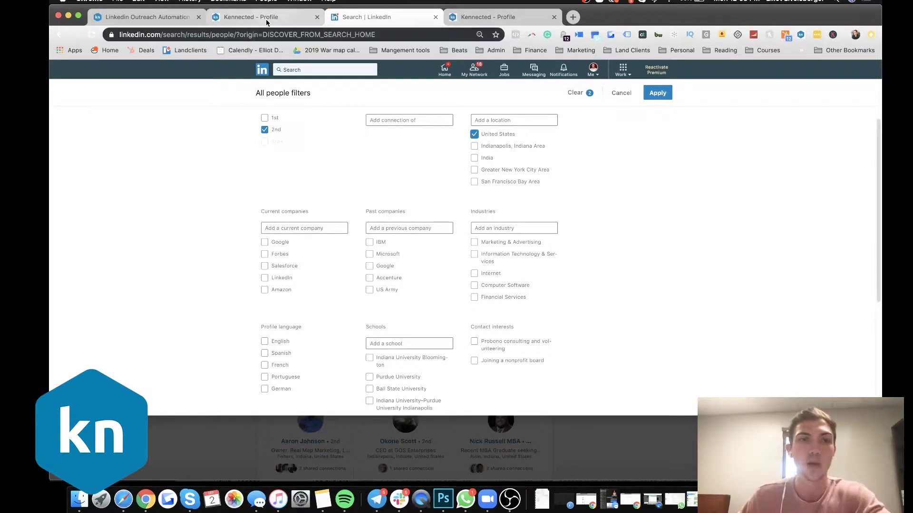
Step: Leave the LinkedIn people search for the next browser tab
left_click(266, 19)
Step: Bring up the kennected.org homepage, browse its features section, and return to the top banner
left_click(143, 17)
scroll(376, 333, "down", 5)
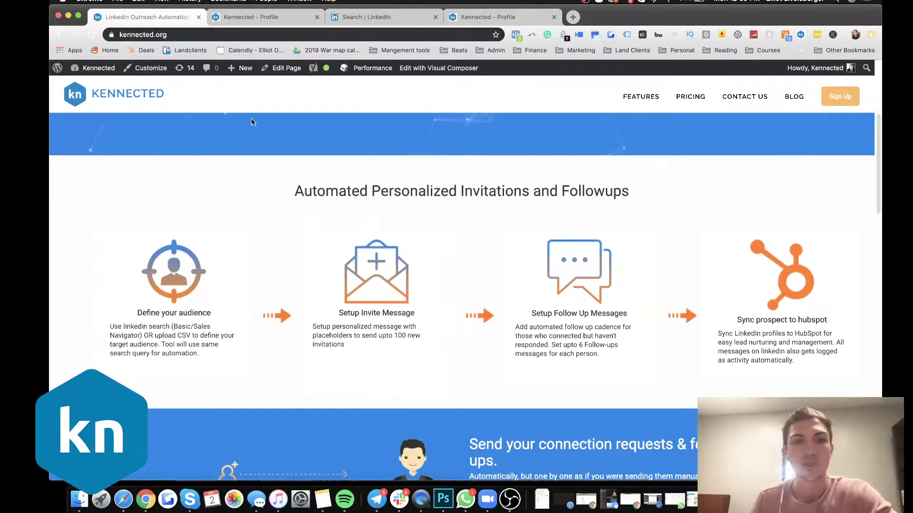
scroll(461, 287, "up", 5)
scroll(460, 287, "up", 1)
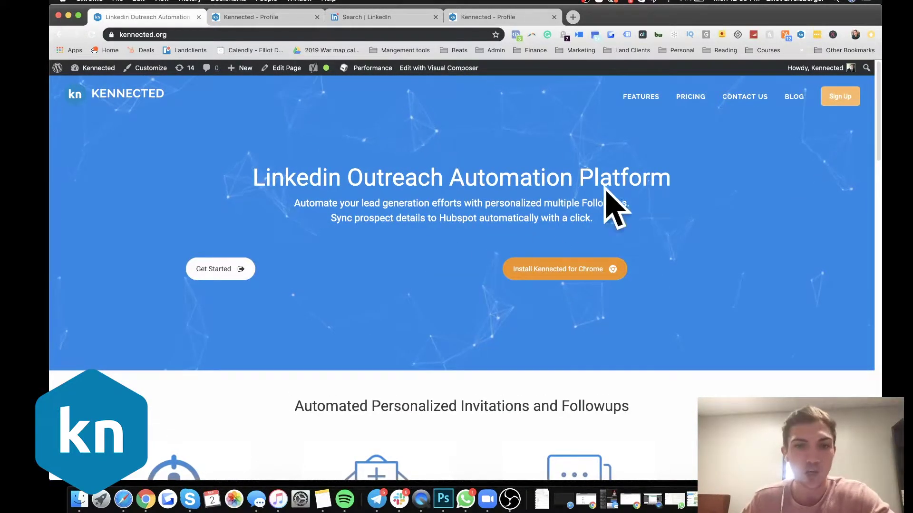
Step: Review the Kennected extension's Chrome Web Store listing, then close that page
left_click(562, 271)
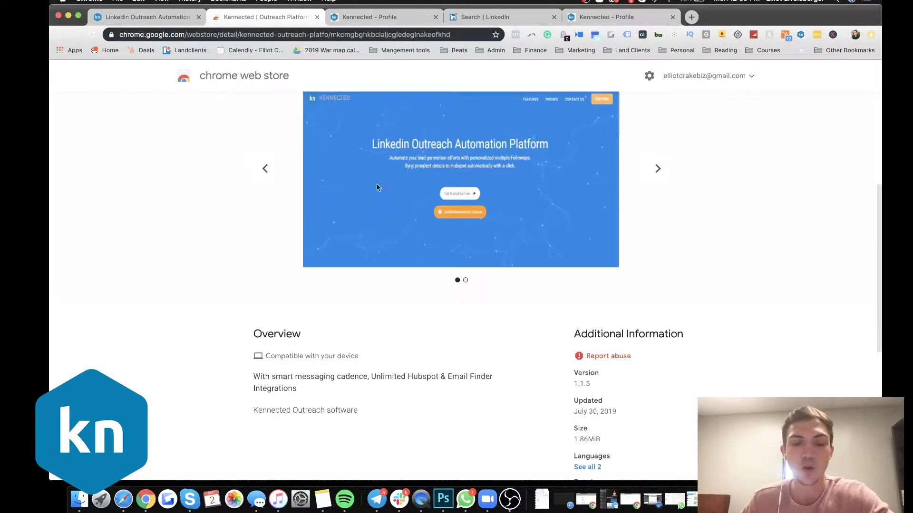
scroll(377, 188, "up", 5)
scroll(326, 192, "down", 3)
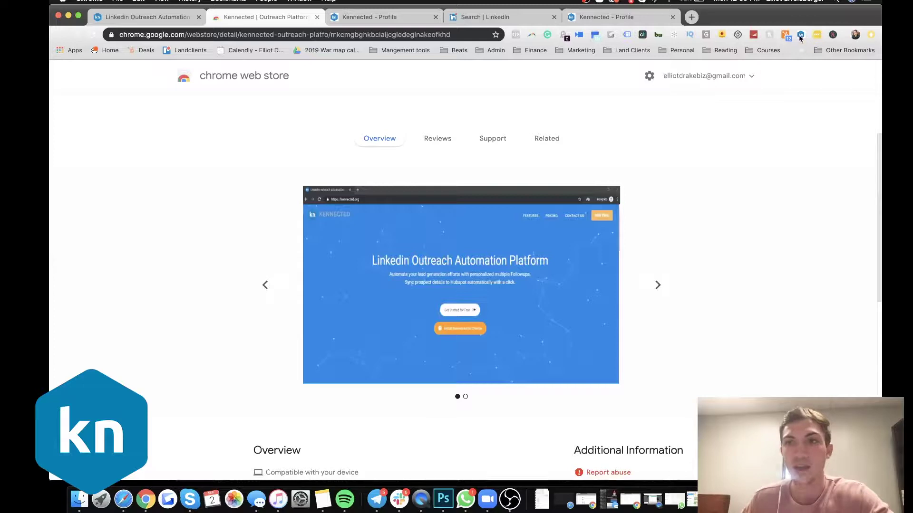
scroll(645, 167, "up", 3)
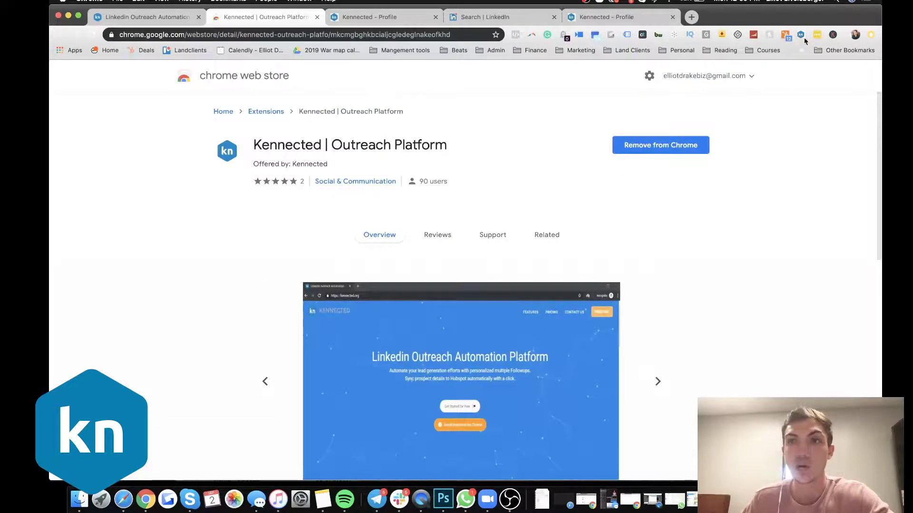
left_click(317, 17)
Step: Move the LinkedIn tab into second position and return to the Kennected homepage
left_click(267, 17)
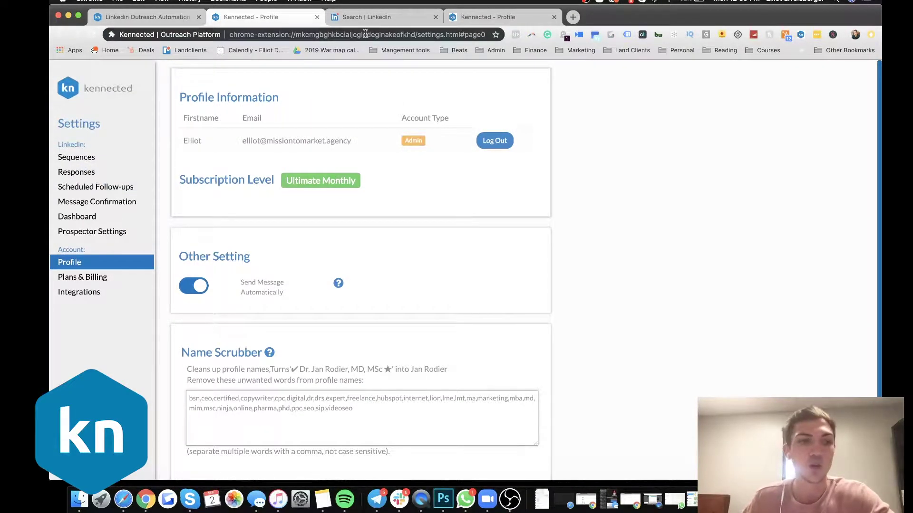
left_click_drag(364, 18, 275, 19)
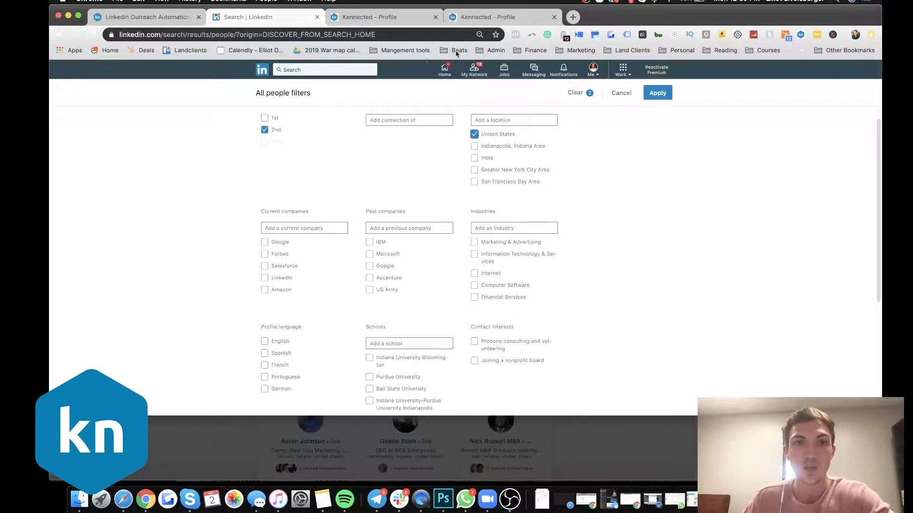
left_click(349, 17)
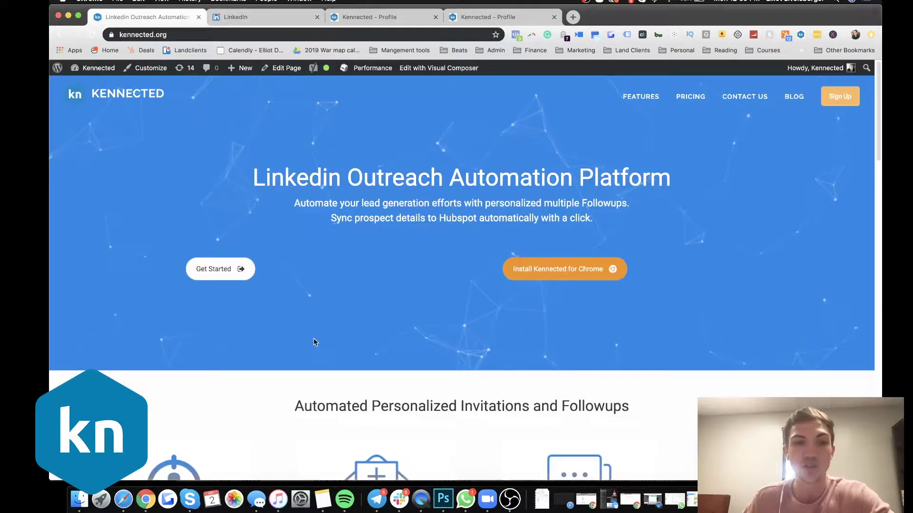
scroll(312, 341, "down", 5)
Step: Start a LinkedIn People search, open All Filters, and tick 2nd-degree connections
left_click(266, 16)
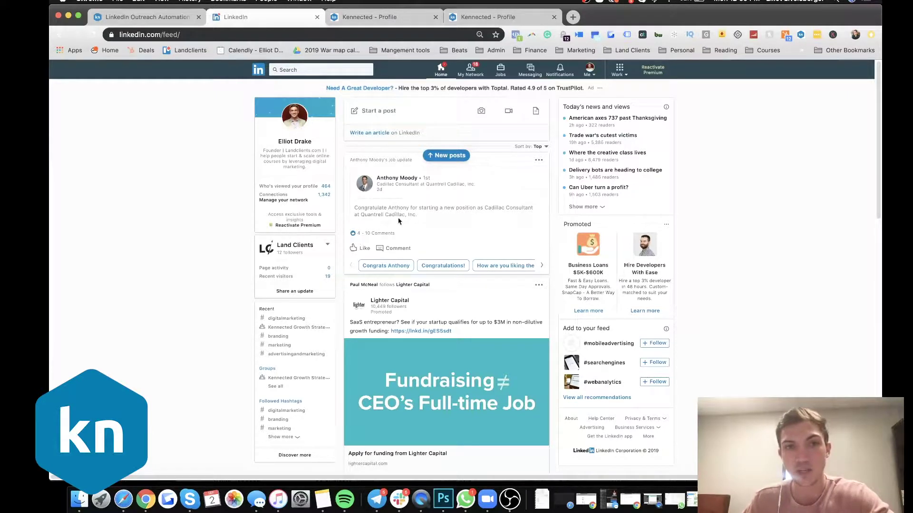
left_click(291, 70)
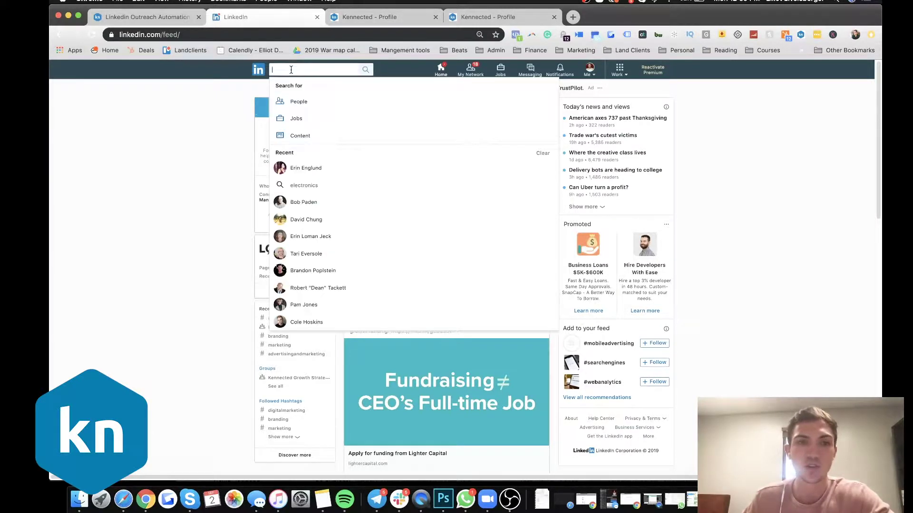
left_click(302, 102)
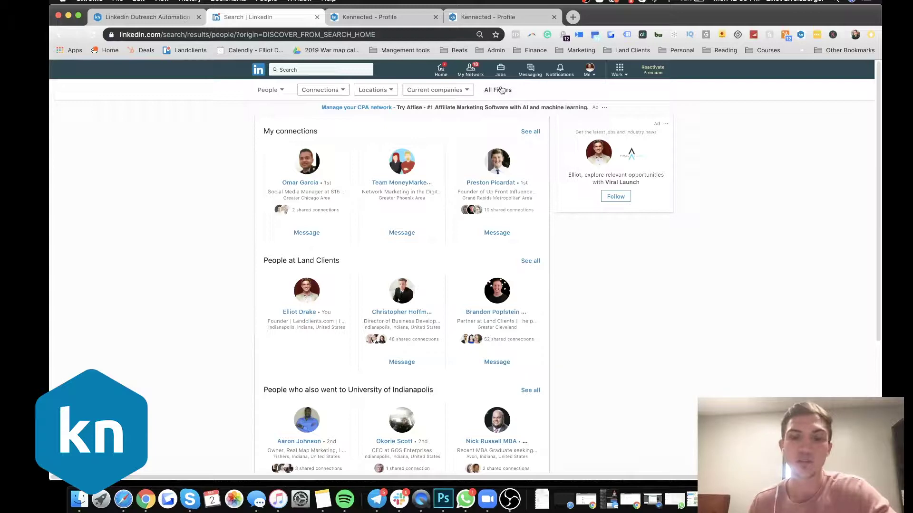
left_click(501, 90)
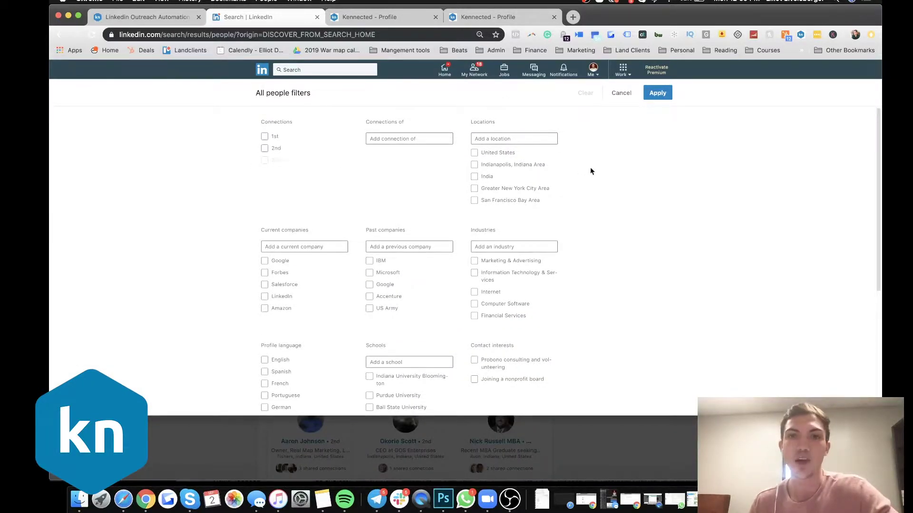
scroll(641, 256, "down", 4)
scroll(618, 267, "up", 5)
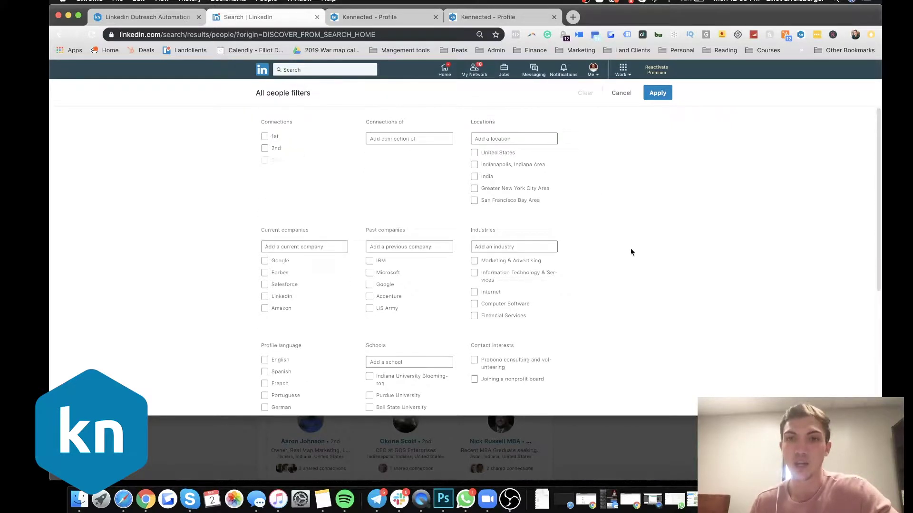
left_click(264, 149)
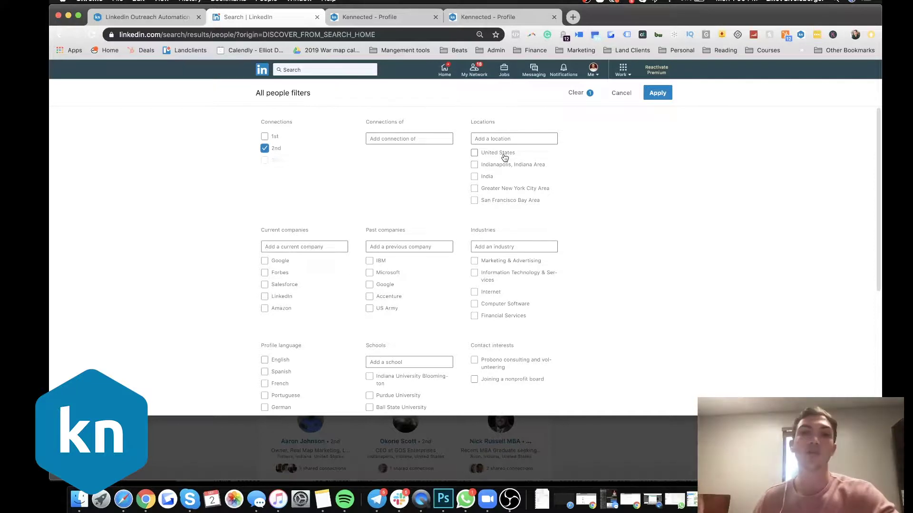
Step: Tick the Indianapolis, Indiana Area location and the Financial Services industry filters
left_click(475, 165)
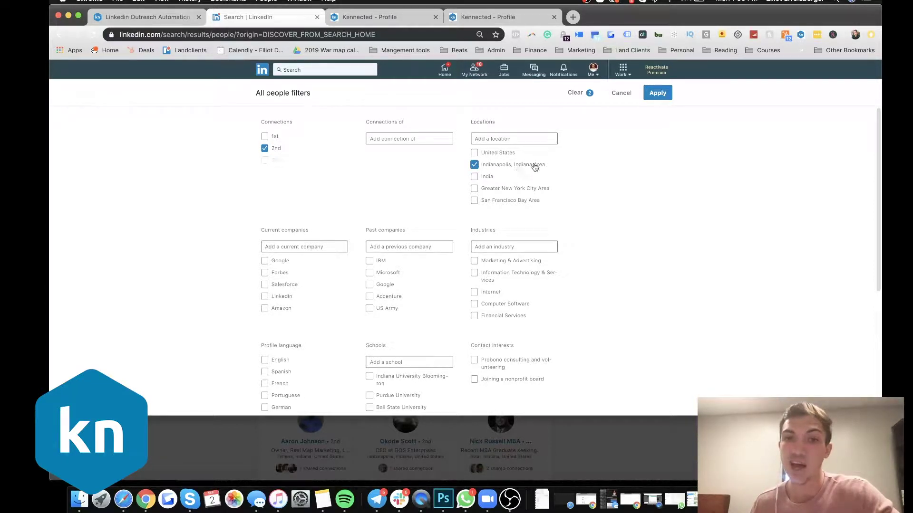
scroll(290, 289, "down", 1)
scroll(401, 315, "down", 8)
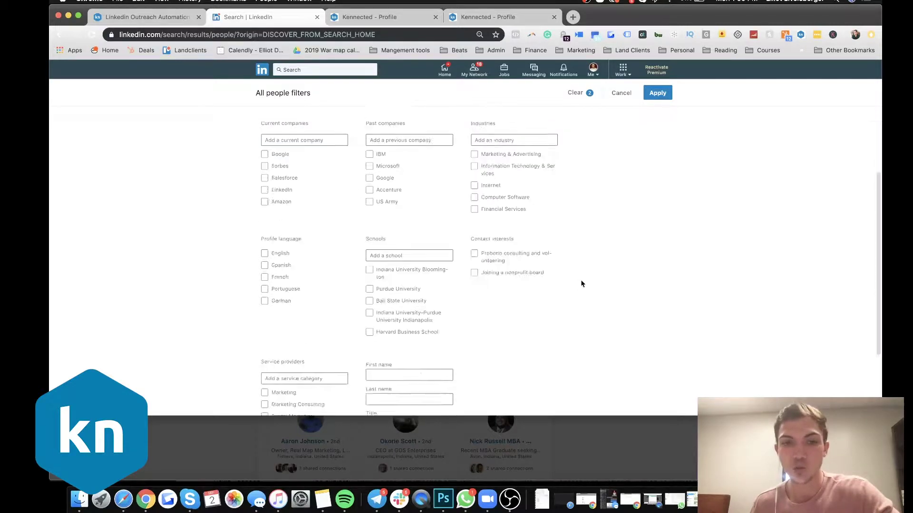
scroll(418, 238, "up", 5)
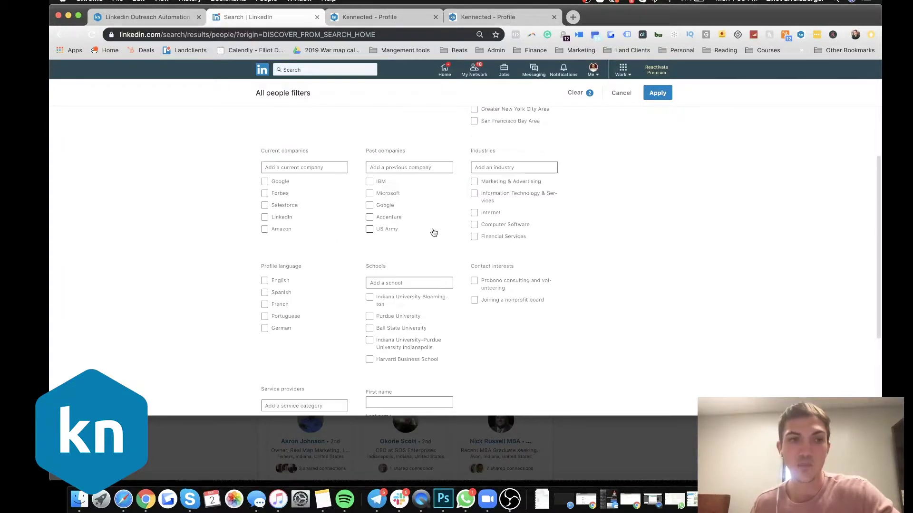
scroll(632, 252, "up", 3)
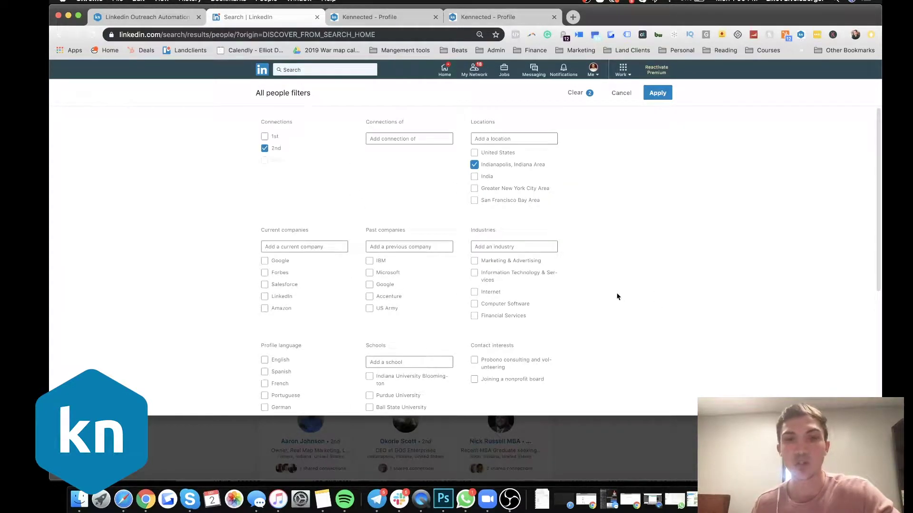
scroll(626, 285, "down", 2)
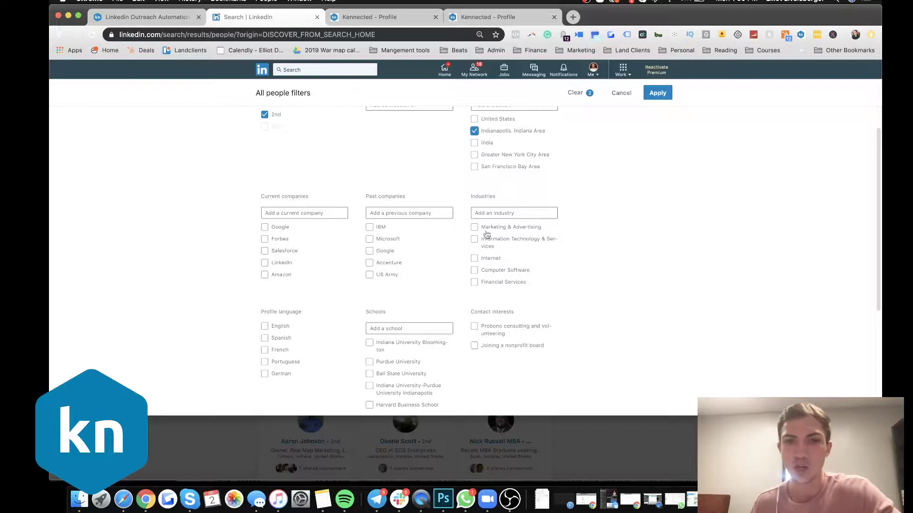
scroll(378, 358, "down", 1)
scroll(410, 334, "down", 4)
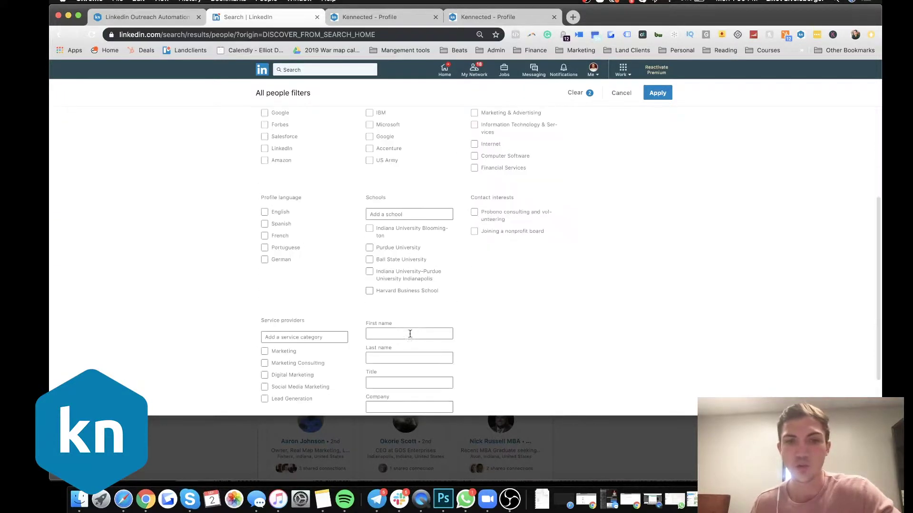
scroll(485, 250, "up", 6)
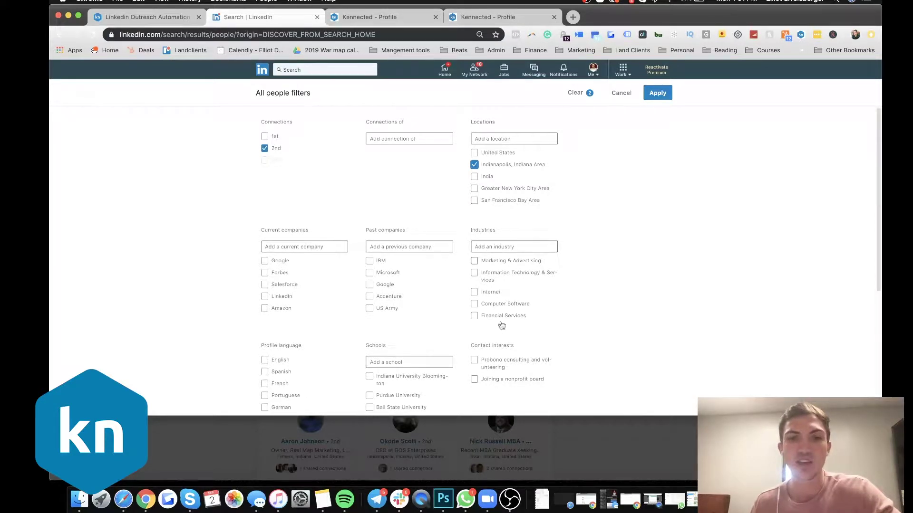
left_click(475, 316)
Step: Apply the filters and highlight the 1,756 people result count
left_click(665, 97)
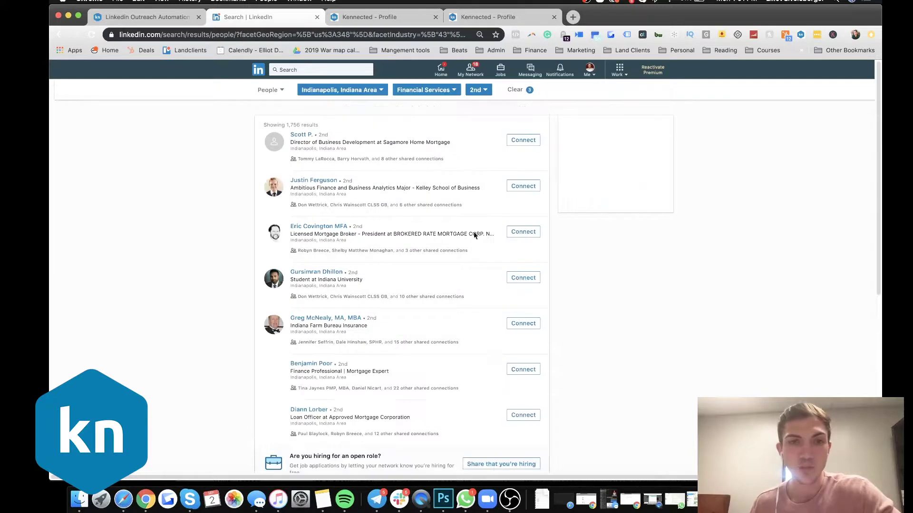
left_click_drag(289, 125, 332, 129)
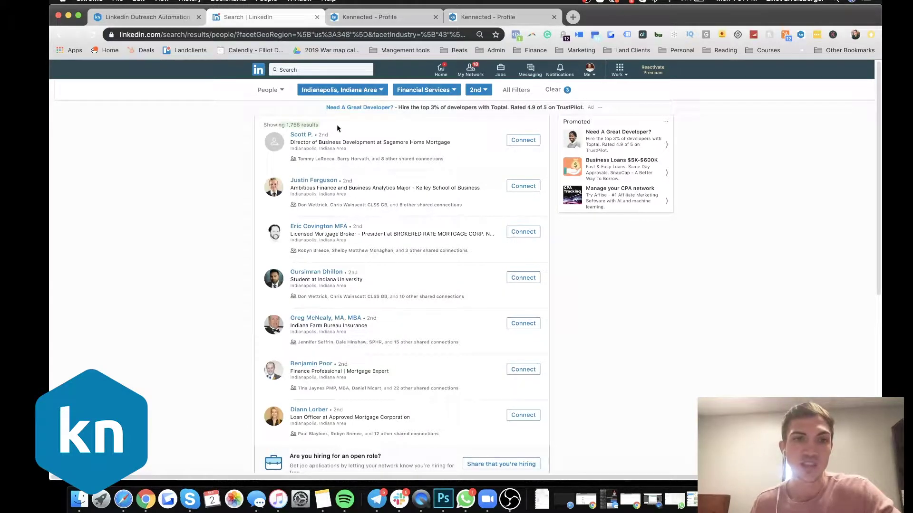
left_click(342, 128)
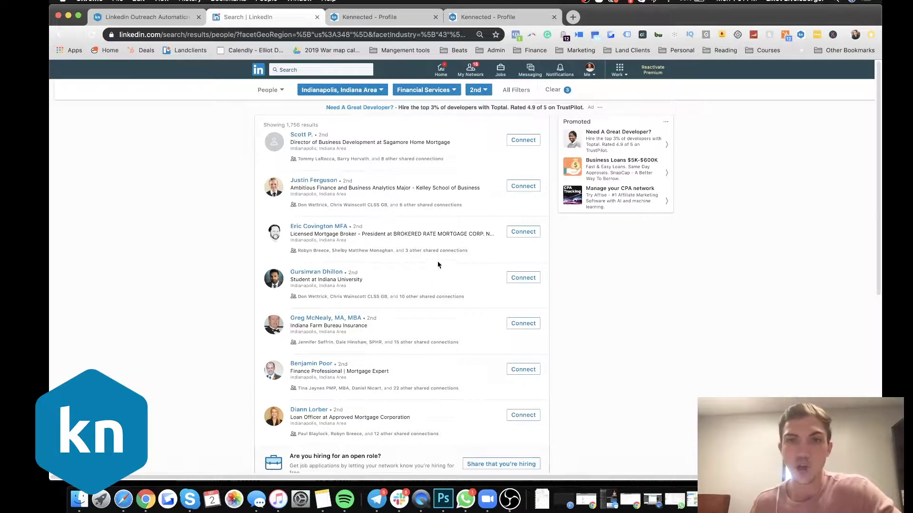
Step: Start a connection invitation with a note to the first person, then close it unsent
left_click(523, 142)
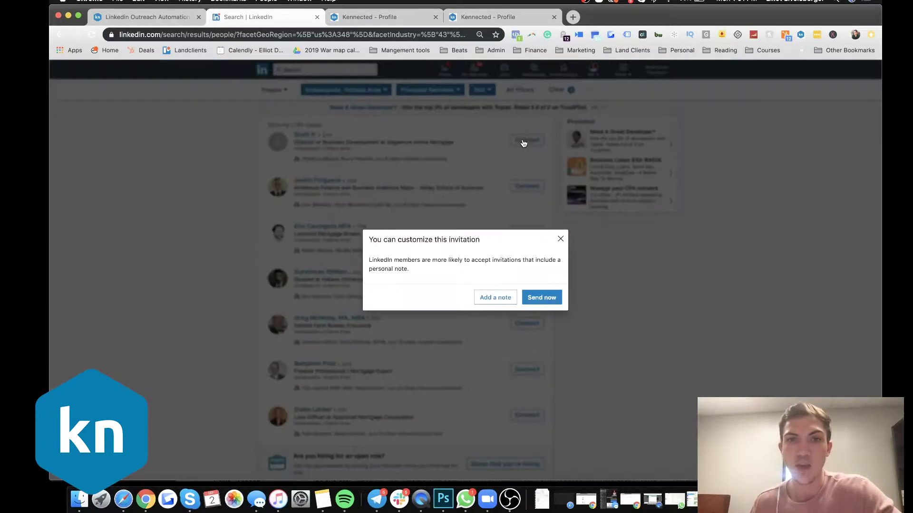
left_click(492, 300)
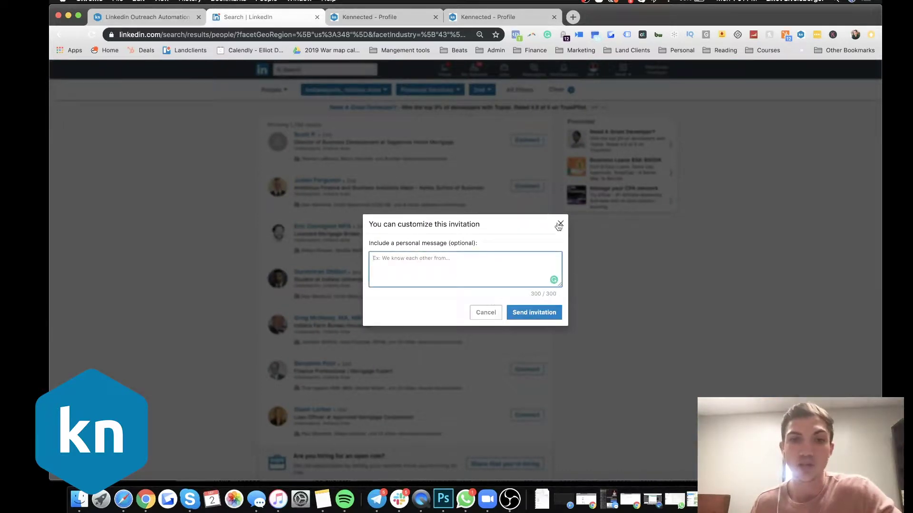
left_click(560, 224)
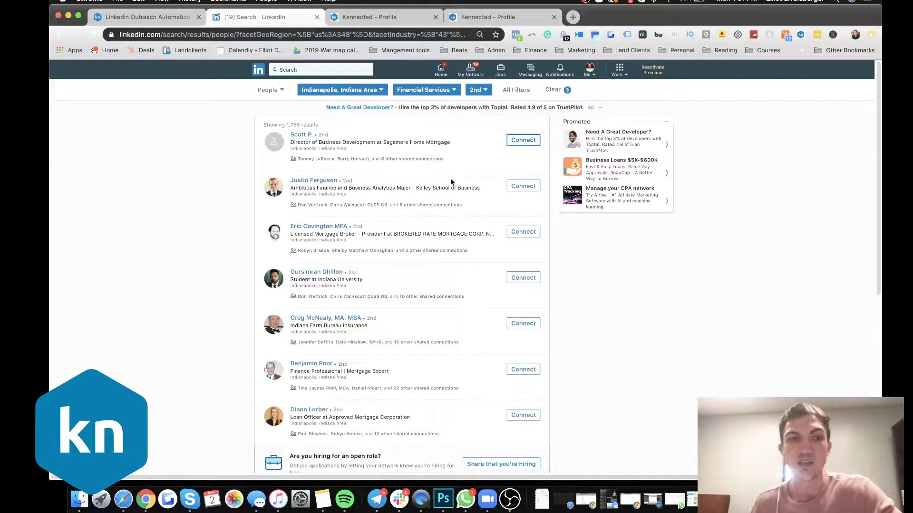
scroll(464, 259, "down", 1)
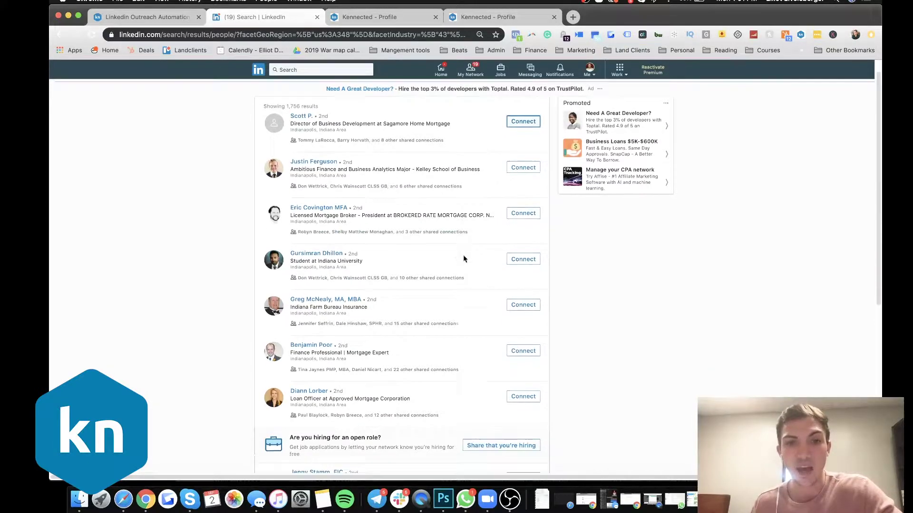
scroll(385, 221, "up", 1)
scroll(392, 222, "down", 10)
scroll(399, 222, "up", 12)
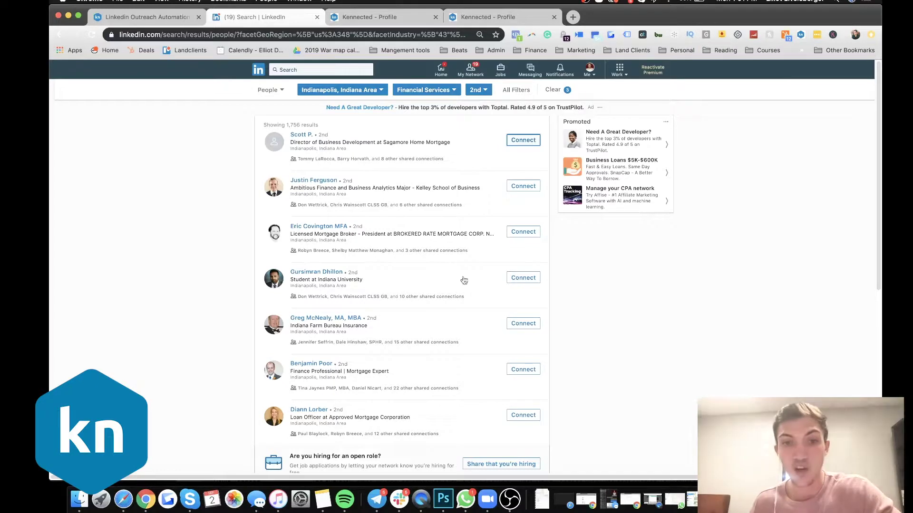
Step: Select the filtered search's web address and go to the Kennected settings page
left_click(225, 36)
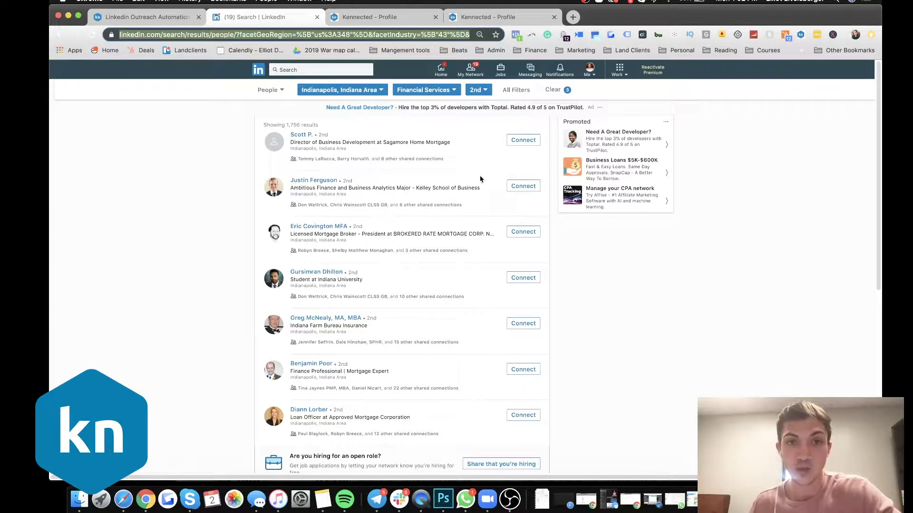
scroll(480, 179, "down", 5)
scroll(434, 246, "up", 5)
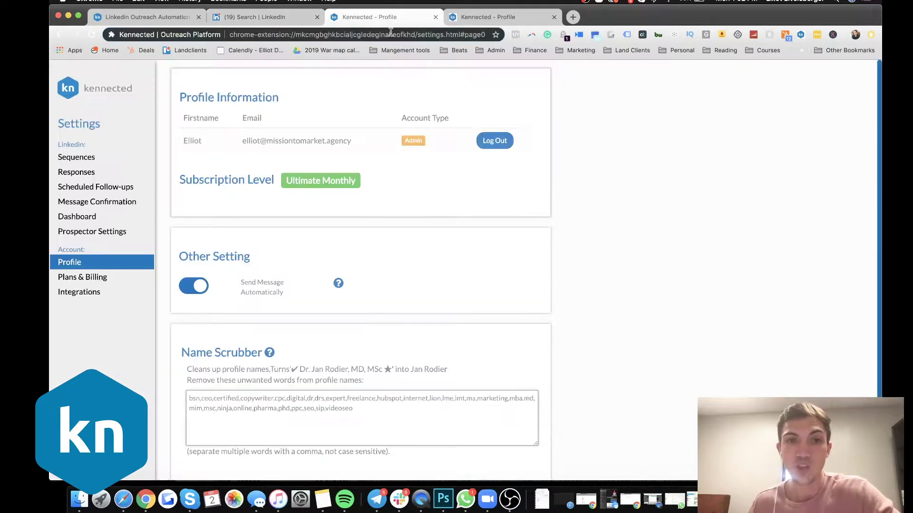
left_click(370, 16)
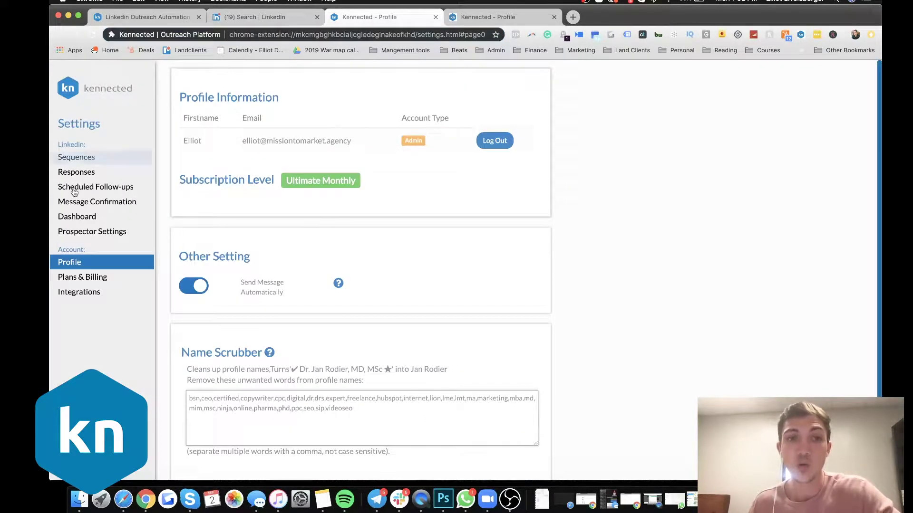
Step: Create a new sequence under Sequences and type its name as finance
left_click(78, 160)
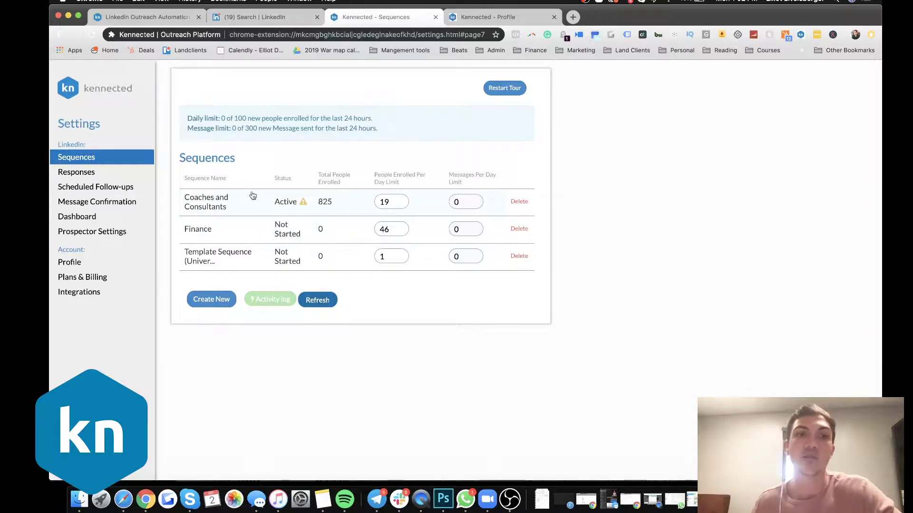
left_click(205, 310)
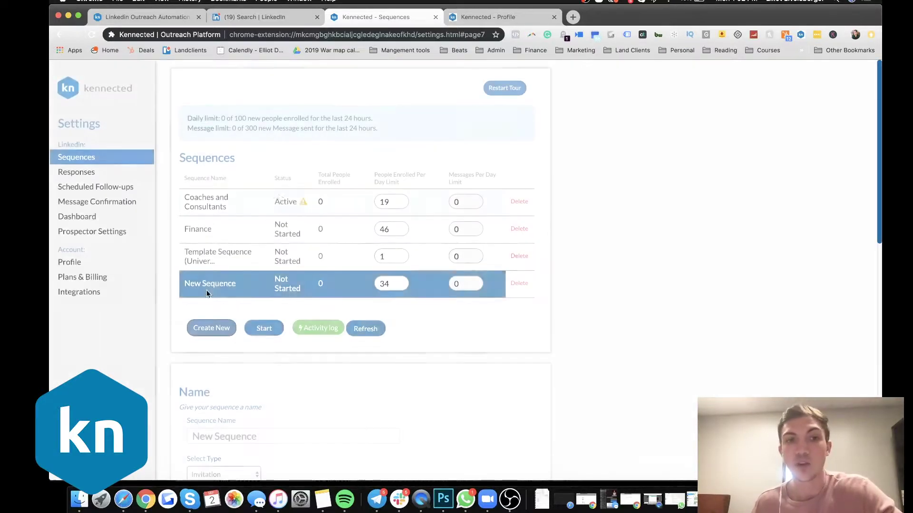
left_click(244, 433)
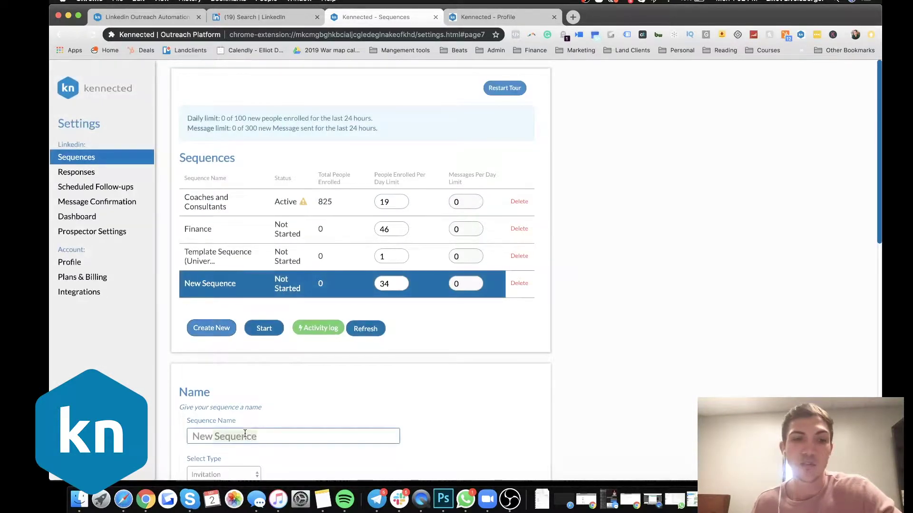
type("fin")
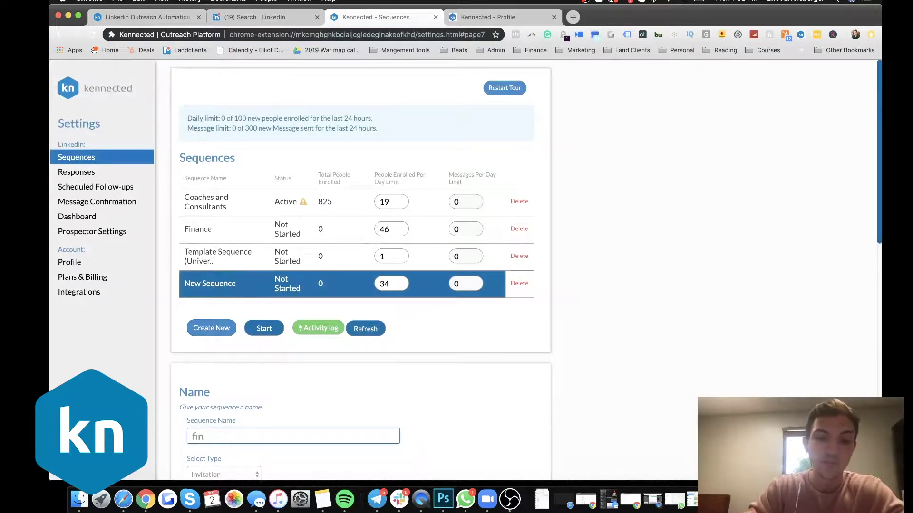
type("c")
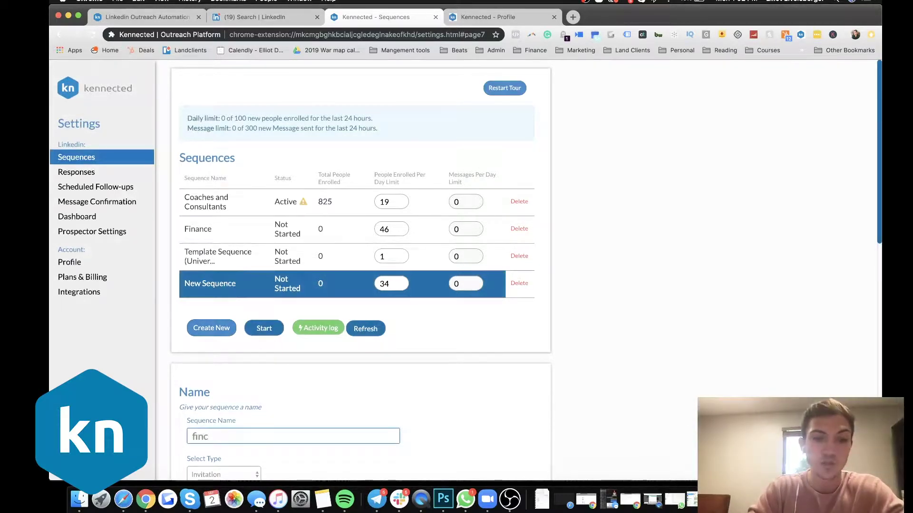
type("eance")
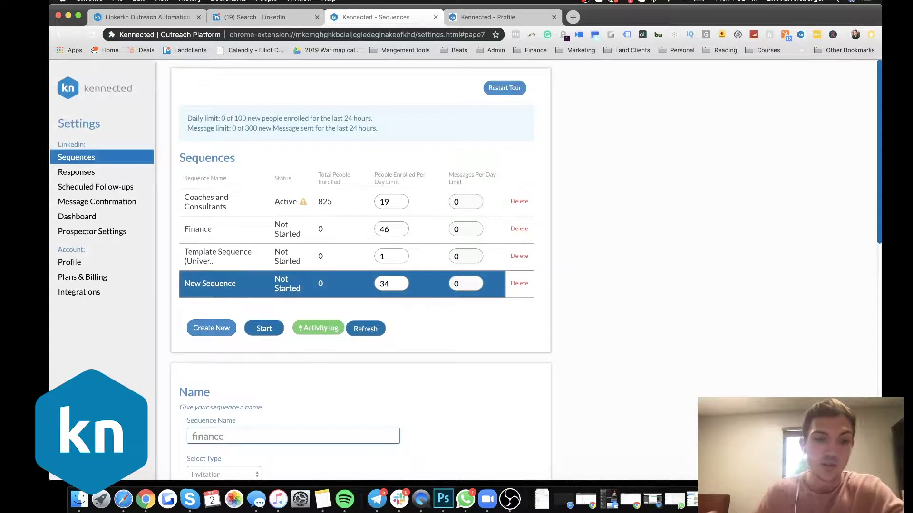
Step: Paste the filtered LinkedIn search URL as the sequence's audience and open the Step 1 connection message
scroll(309, 429, "down", 6)
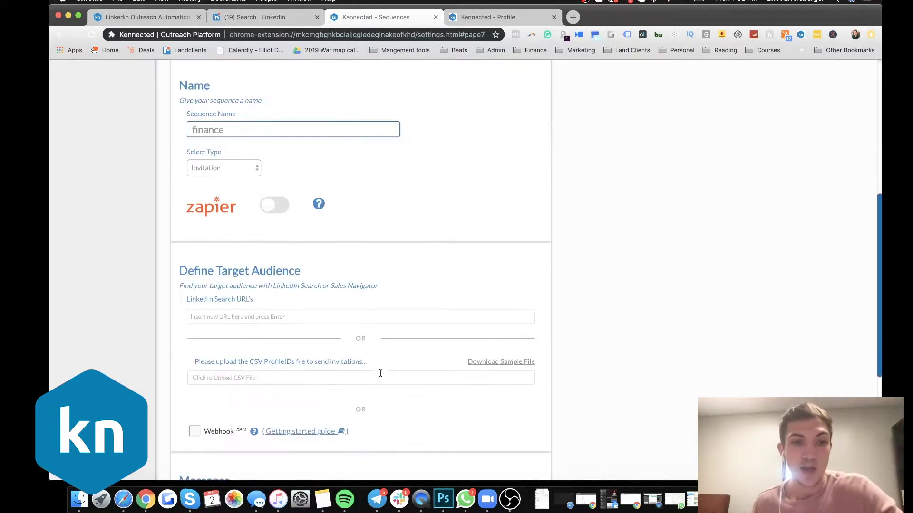
left_click(230, 317)
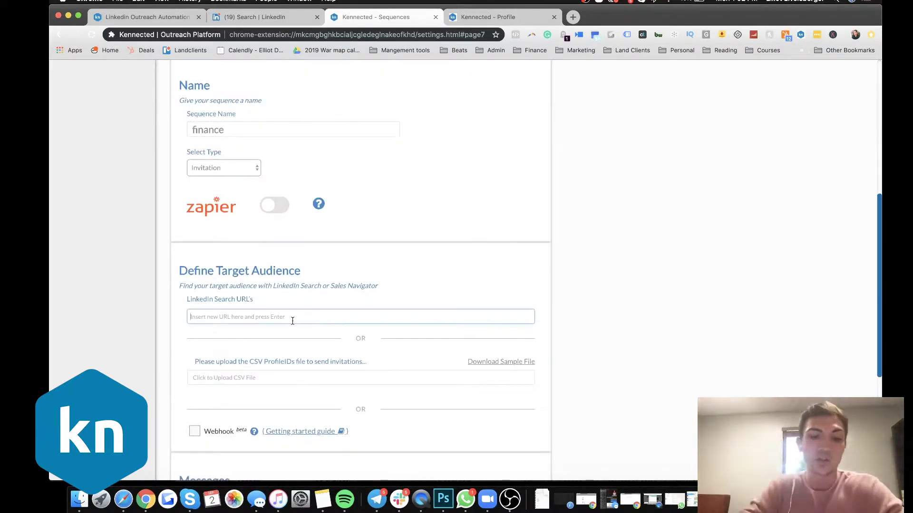
key("super+v")
key("Return")
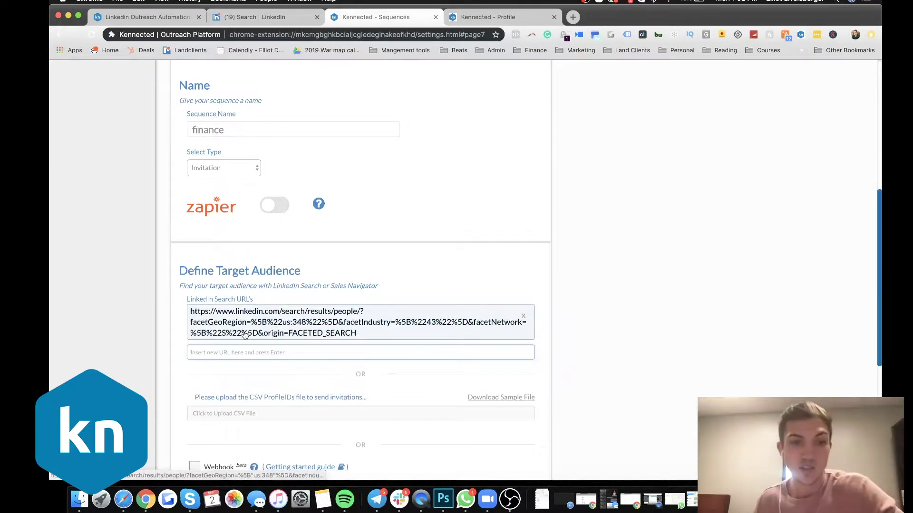
left_click(242, 15)
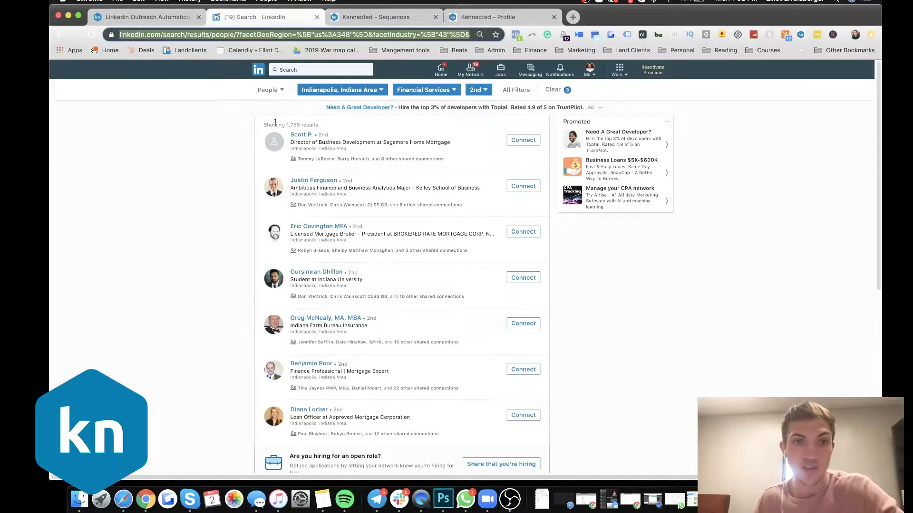
left_click(354, 17)
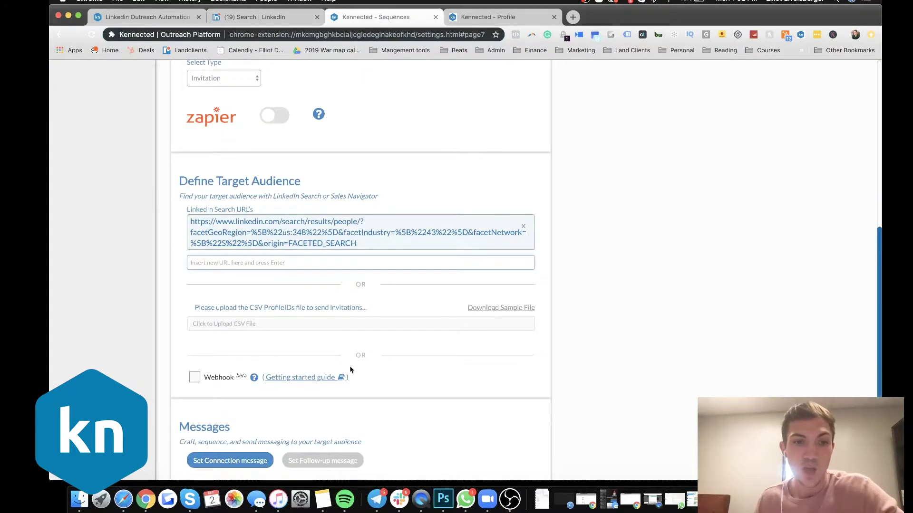
scroll(351, 370, "down", 5)
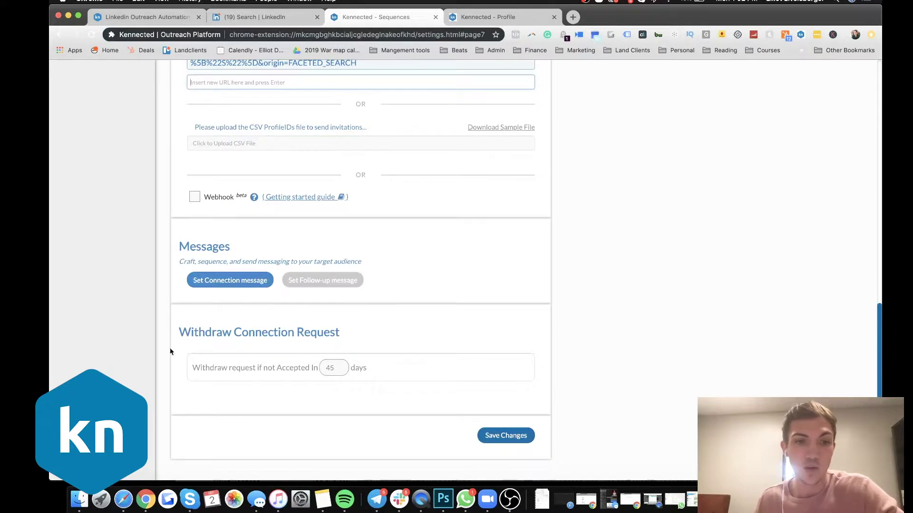
left_click(239, 282)
Step: Insert a First Name tag into the connection message, then close the editor
left_click(316, 246)
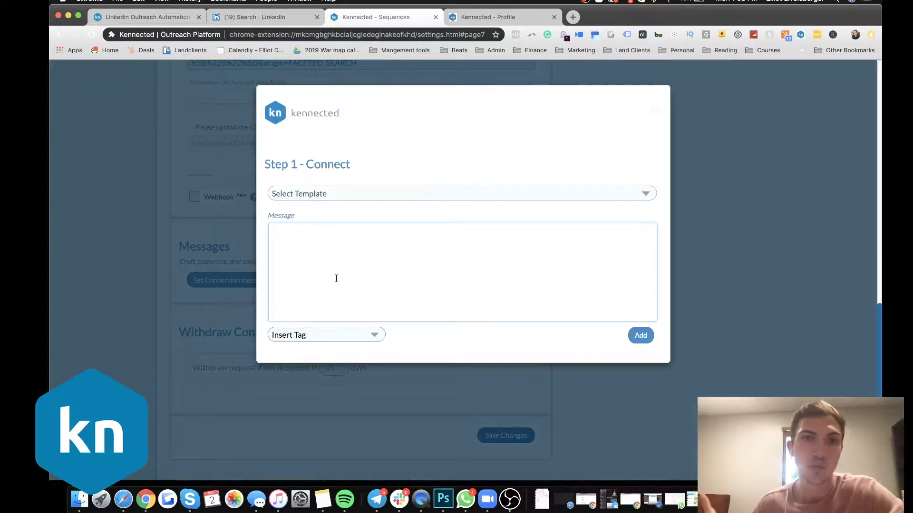
left_click(332, 339)
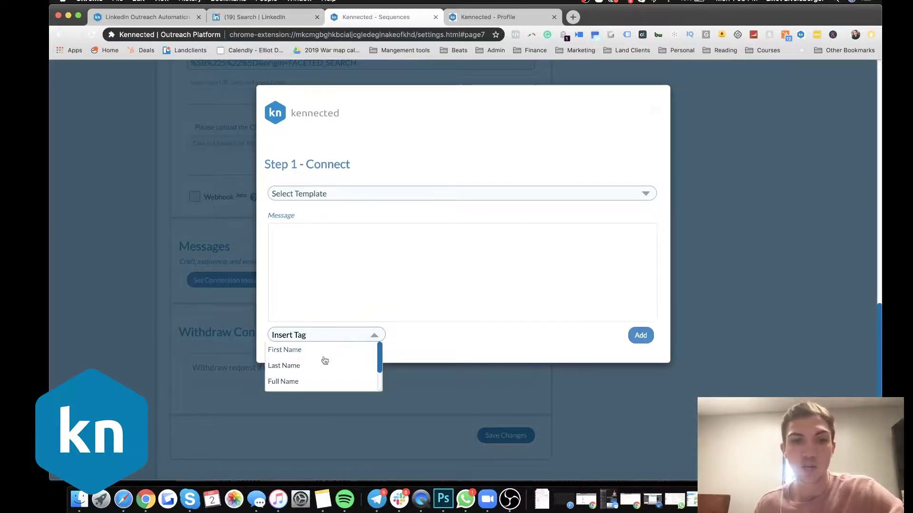
left_click(280, 351)
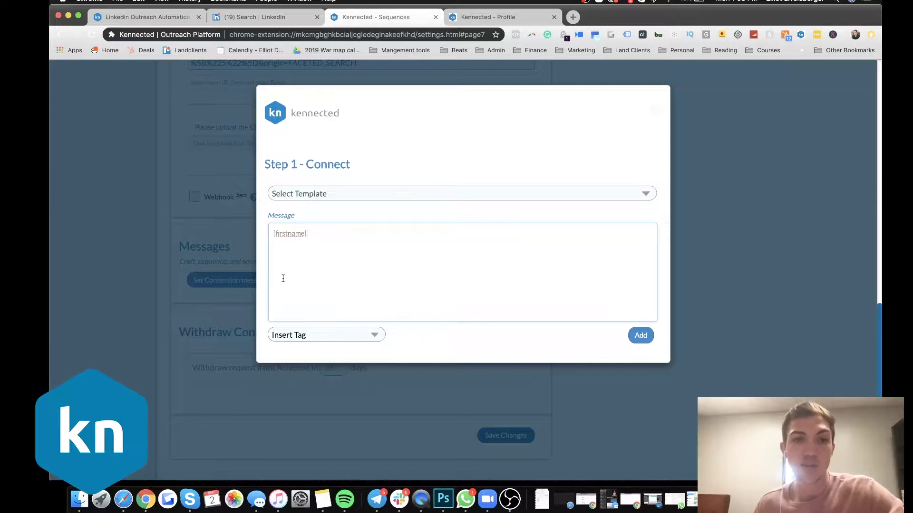
left_click(655, 111)
Step: Open the Coaches and Consultants sequence, discarding the unsaved finance draft
scroll(327, 333, "up", 15)
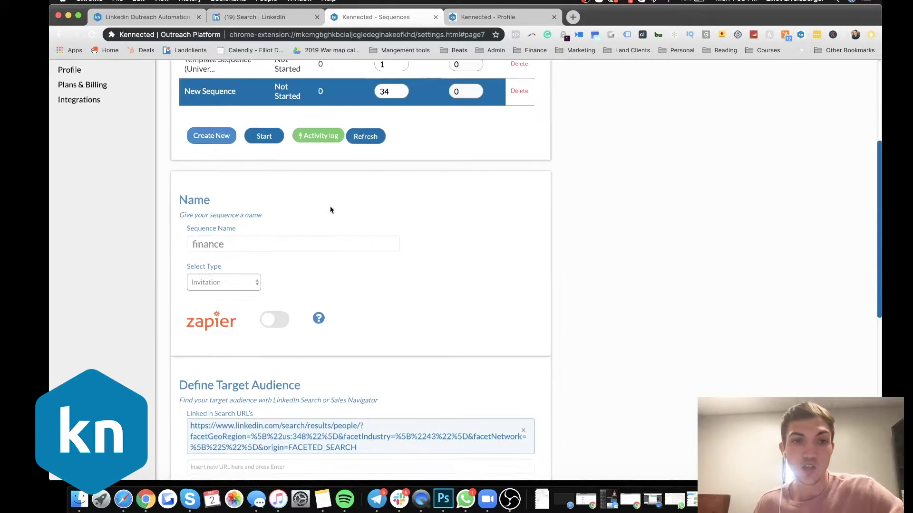
left_click(230, 207)
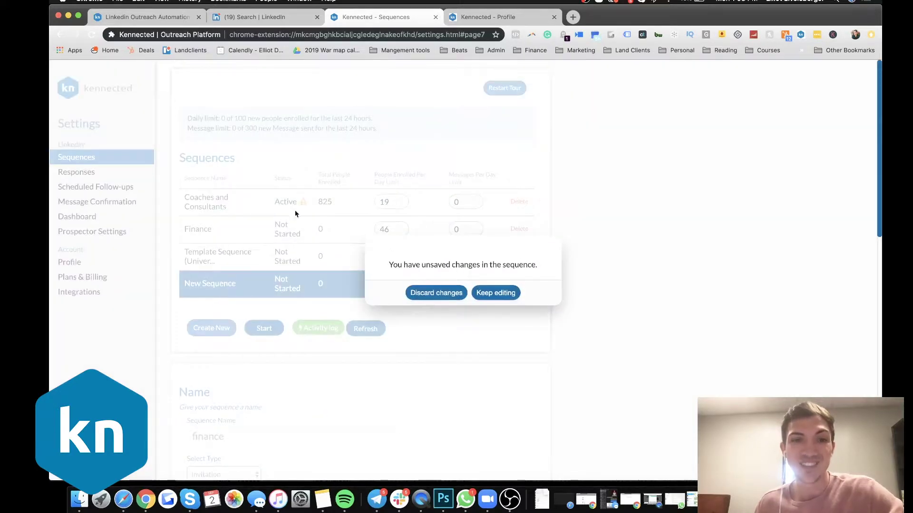
left_click(436, 293)
Step: Review the Coaches and Consultants message steps, select the Step 1 text, and return to LinkedIn results
scroll(333, 361, "down", 6)
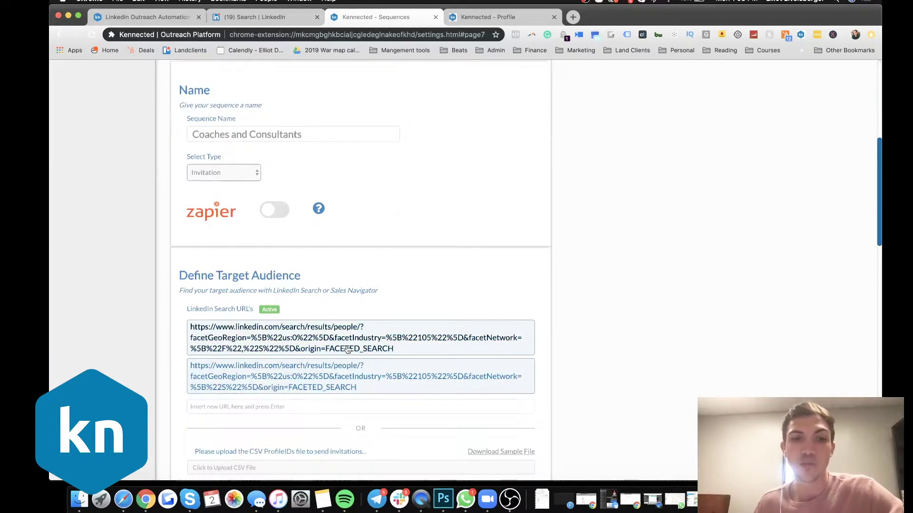
scroll(364, 295, "down", 7)
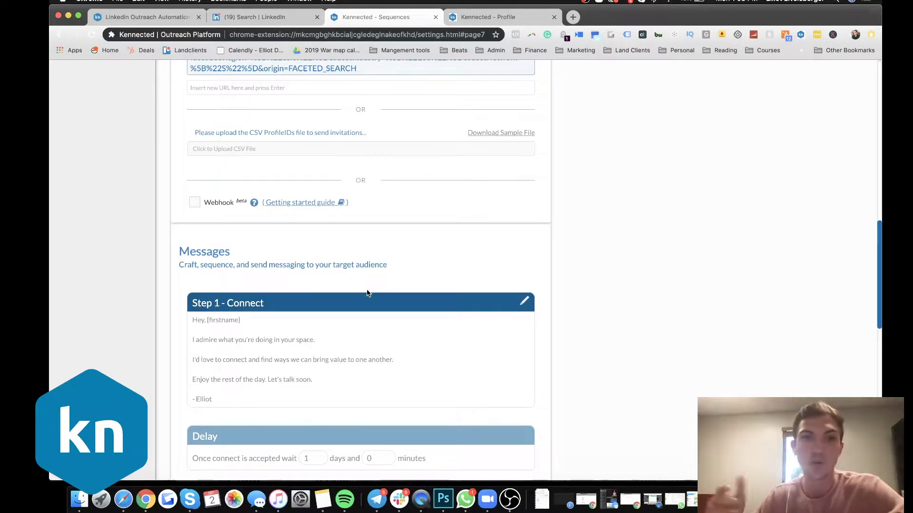
scroll(343, 297, "down", 2)
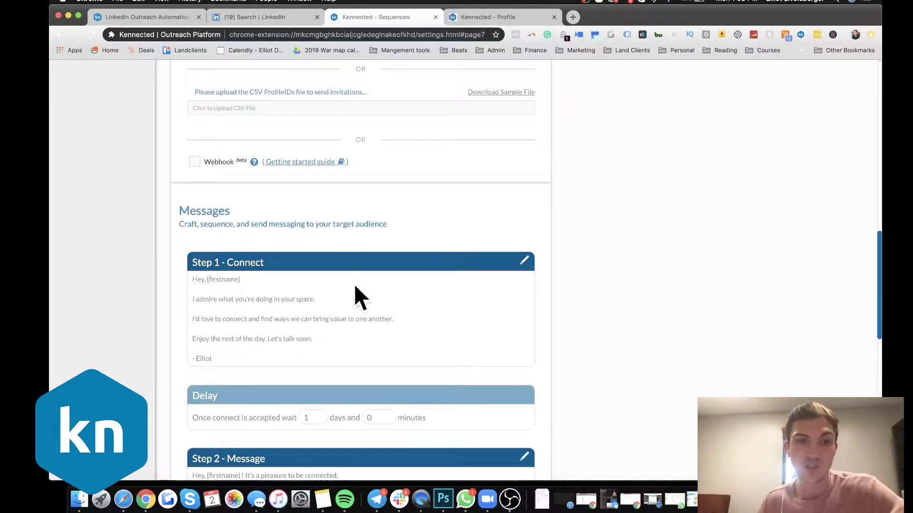
scroll(357, 295, "down", 4)
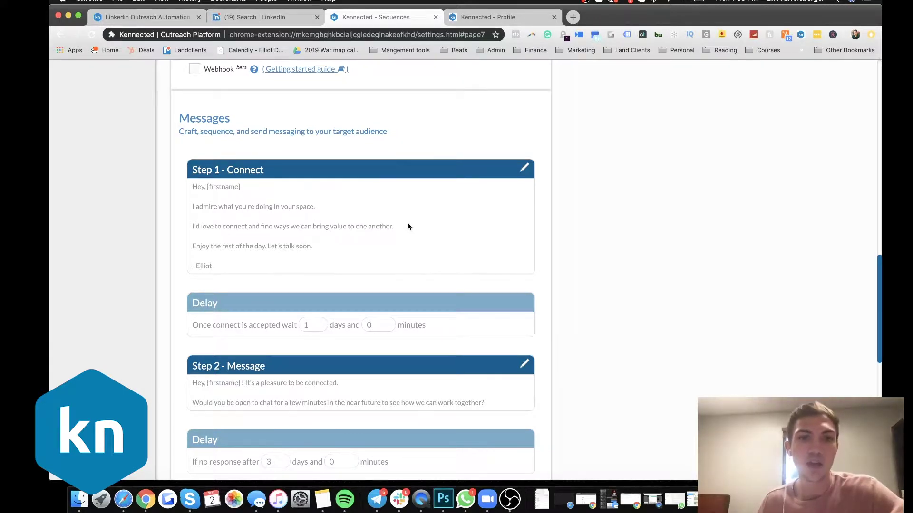
scroll(409, 224, "down", 3)
scroll(383, 168, "up", 10)
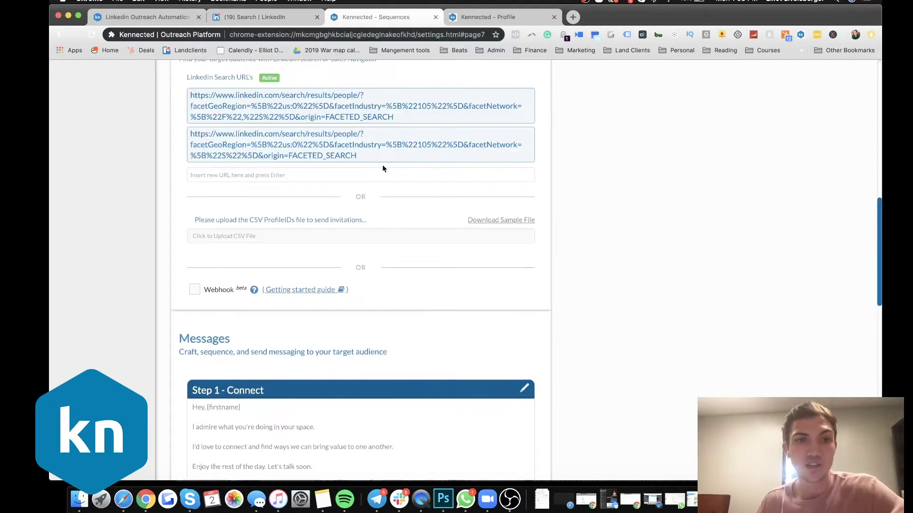
scroll(230, 122, "up", 1)
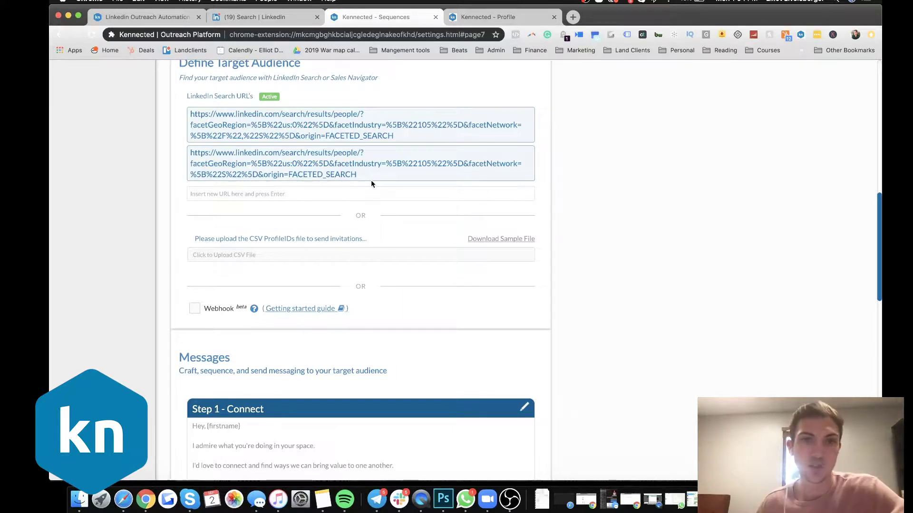
scroll(387, 224, "down", 3)
scroll(383, 248, "down", 3)
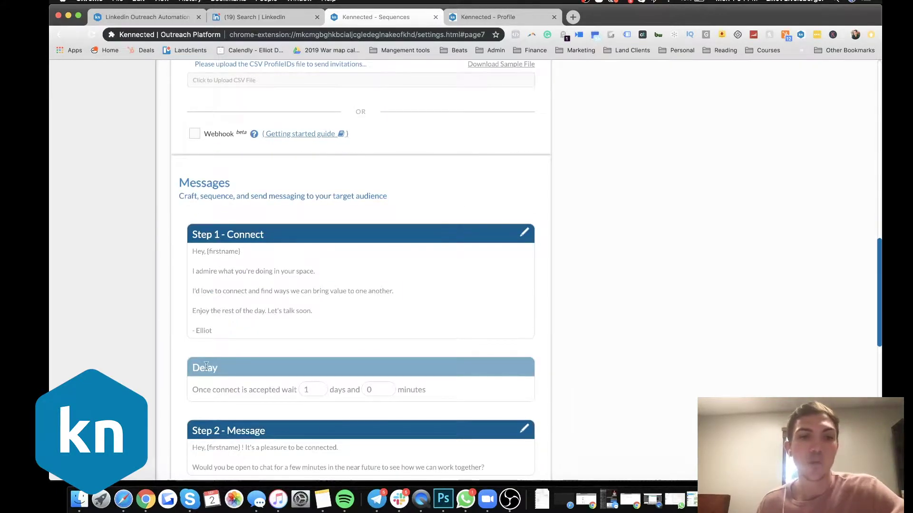
left_click_drag(228, 333, 178, 250)
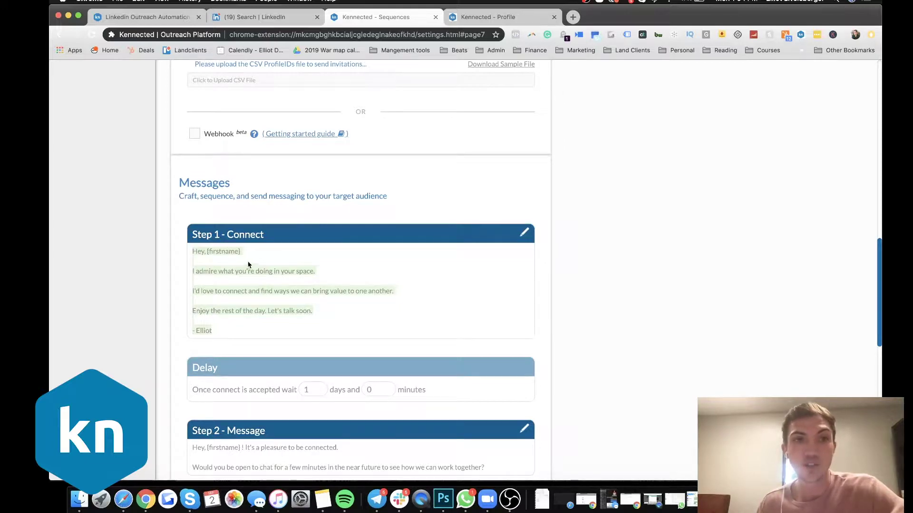
left_click(257, 17)
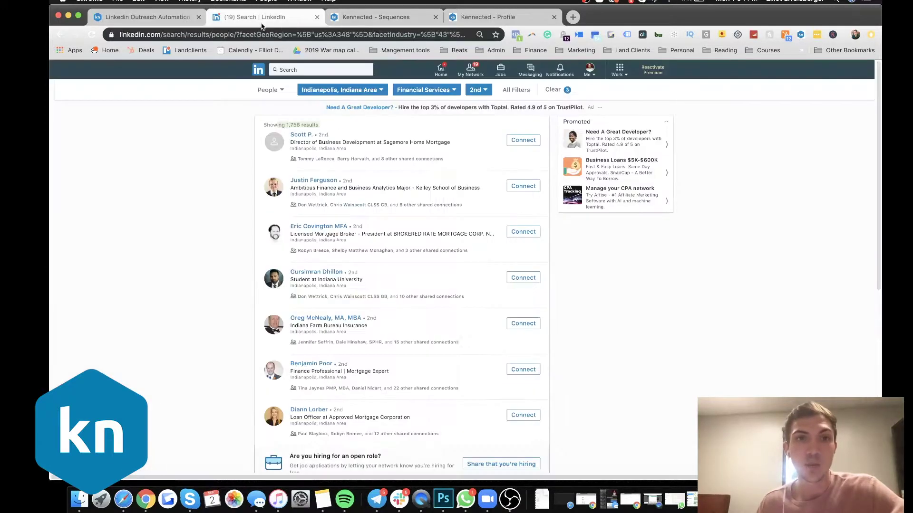
Step: Open a sequenced prospect's LinkedIn conversation and highlight its connection message and follow-ups
left_click(530, 71)
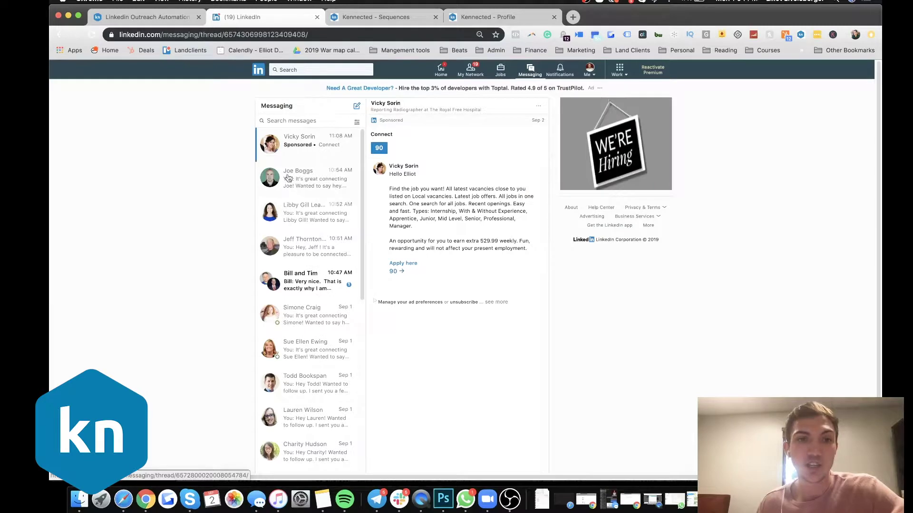
left_click(295, 180)
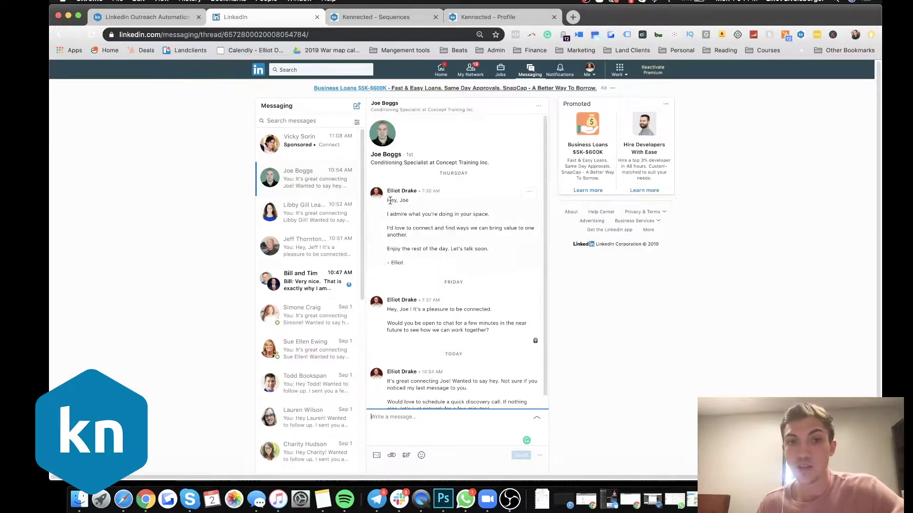
left_click_drag(387, 212, 509, 262)
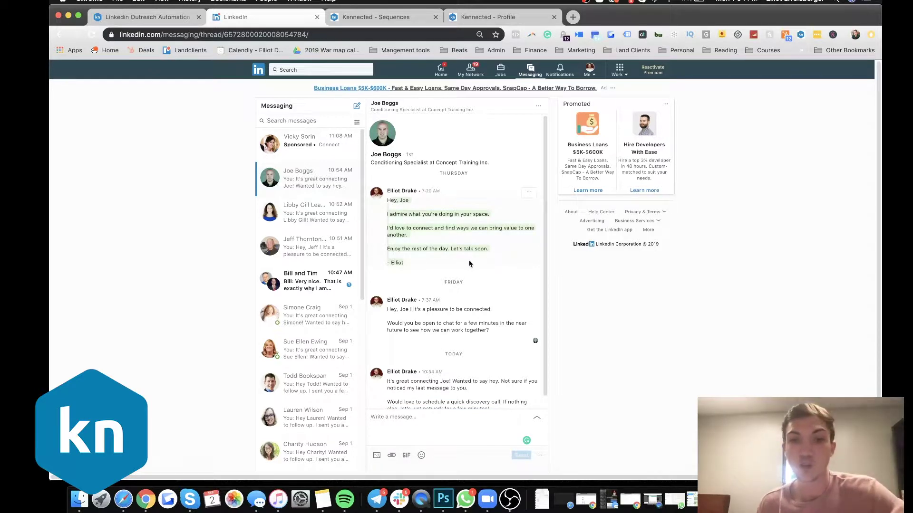
scroll(469, 285, "down", 1)
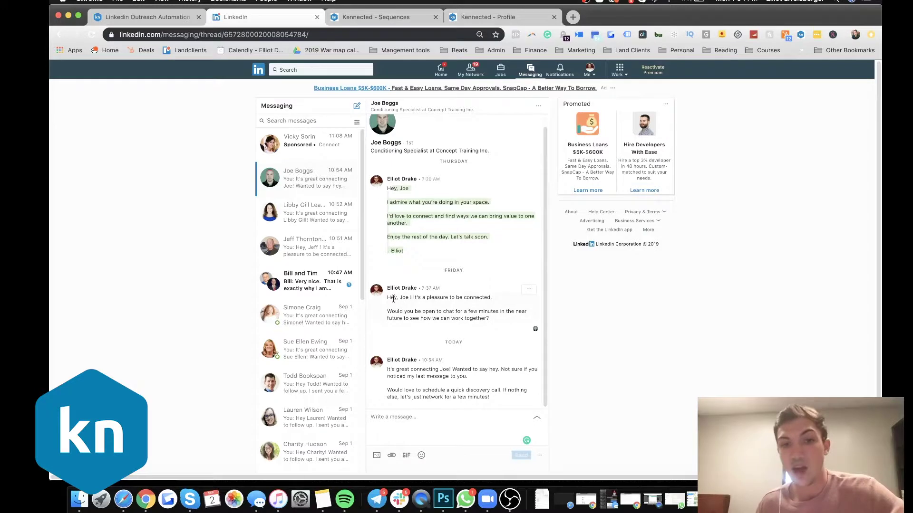
left_click_drag(393, 298, 511, 407)
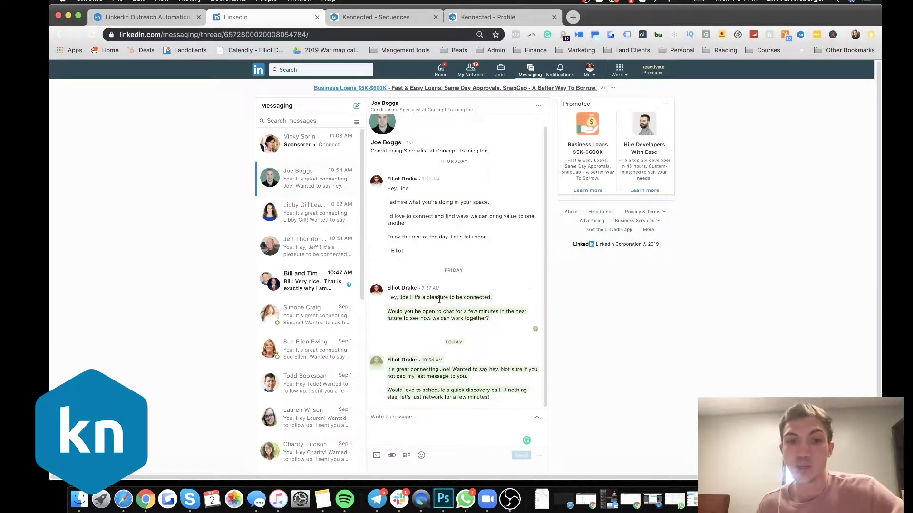
left_click(425, 311)
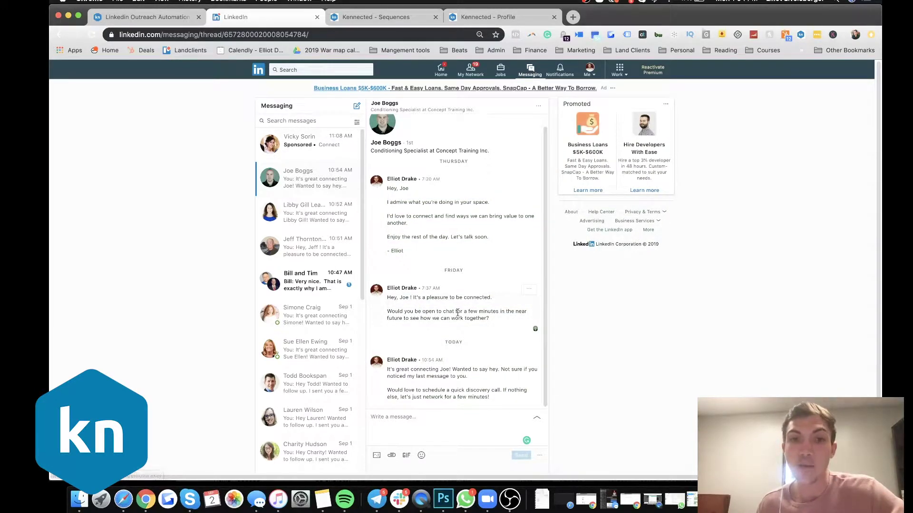
Step: Re-highlight the connection and follow-up messages, then show Kennected's sequence Step 1 for comparison
left_click_drag(388, 189, 482, 247)
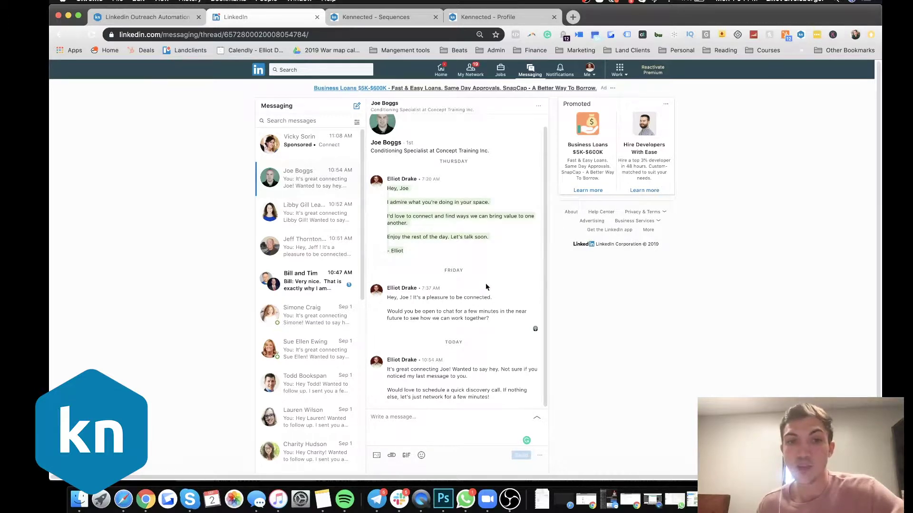
left_click_drag(387, 295, 524, 409)
left_click(481, 341)
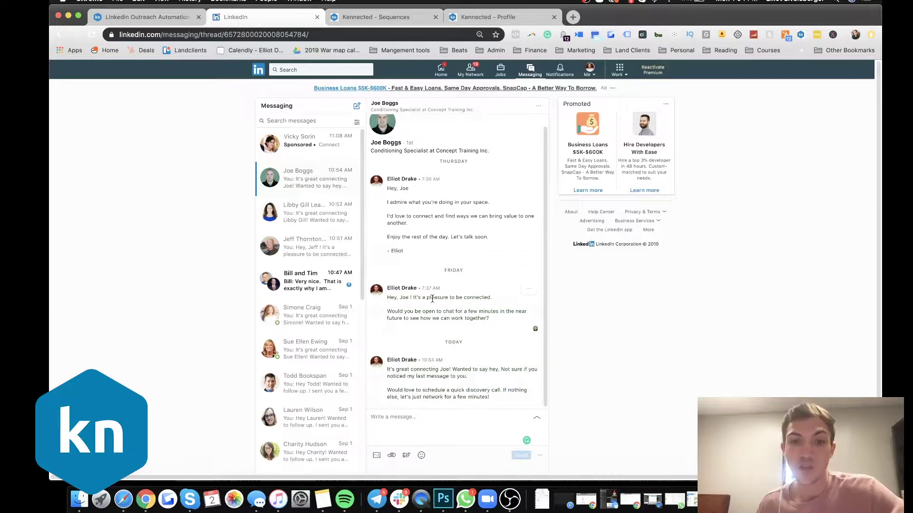
left_click(377, 17)
scroll(401, 297, "down", 5)
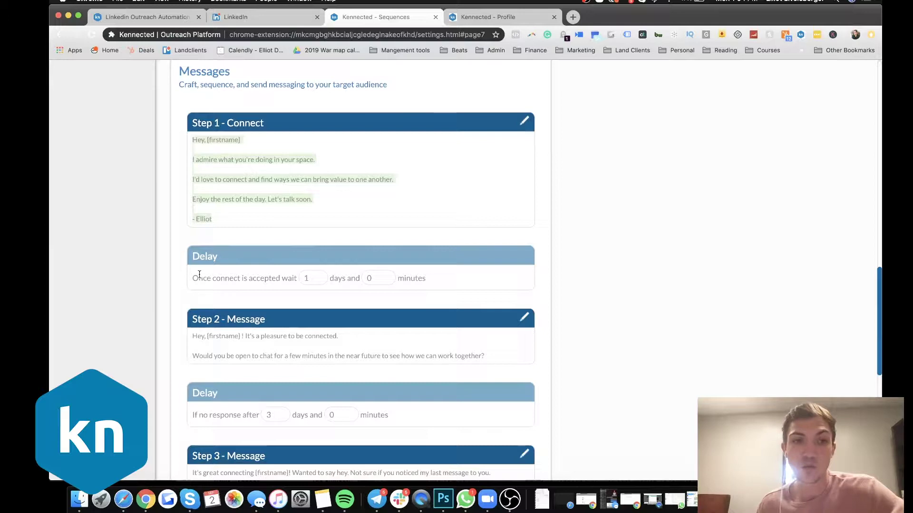
left_click_drag(193, 278, 469, 291)
left_click(459, 300)
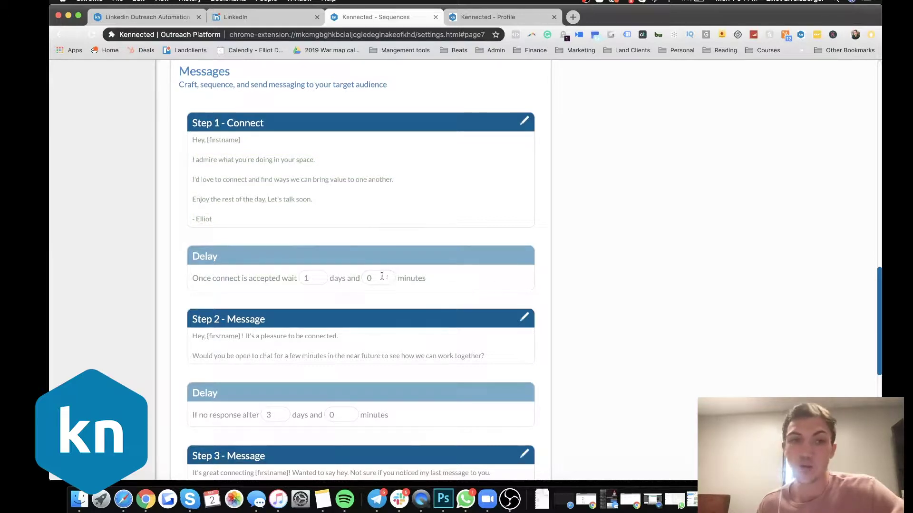
scroll(449, 278, "down", 3)
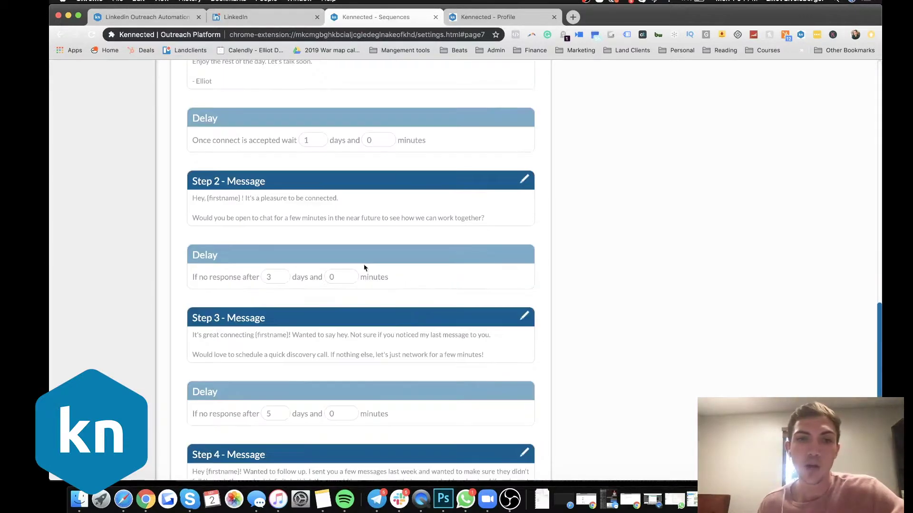
left_click_drag(207, 198, 520, 232)
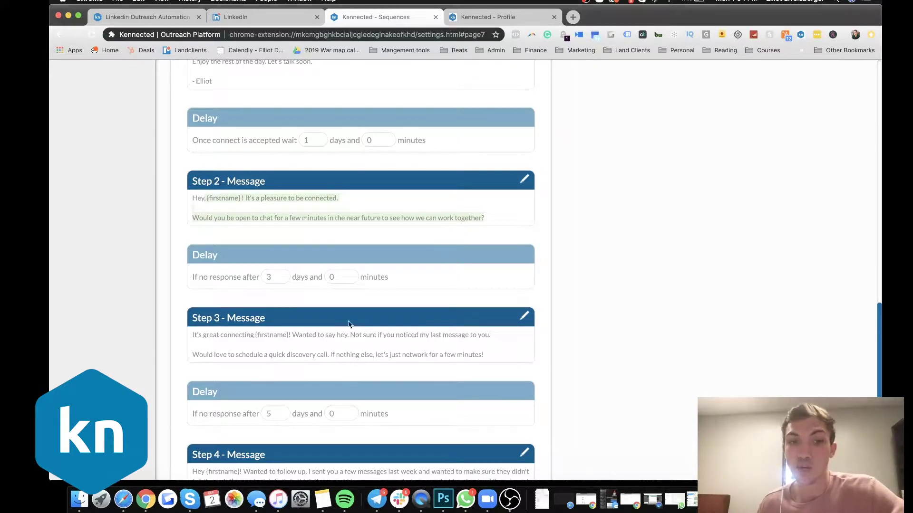
scroll(348, 324, "down", 1)
left_click(289, 318)
scroll(287, 314, "down", 2)
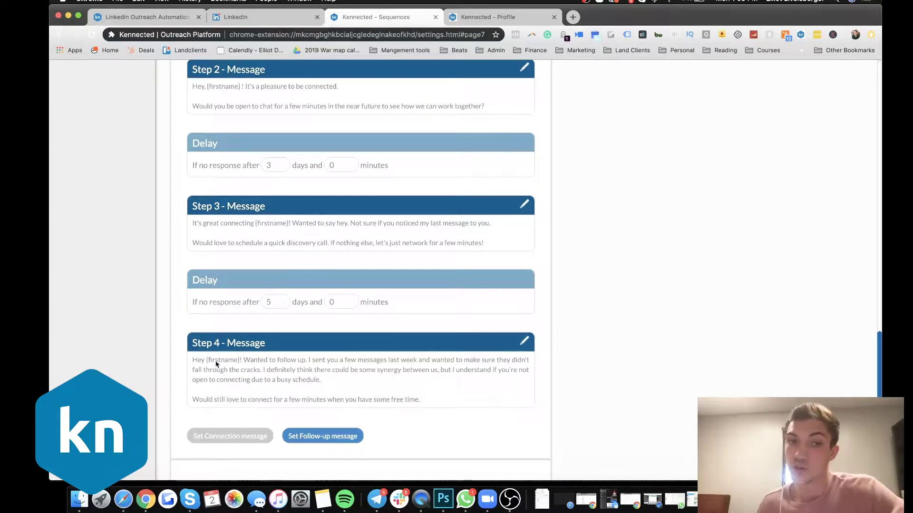
left_click_drag(216, 364, 423, 417)
left_click(447, 407)
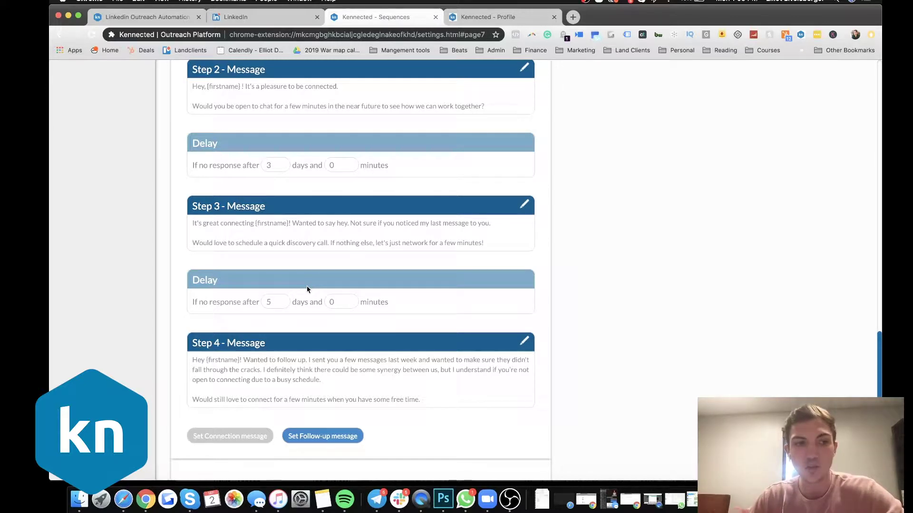
left_click(218, 20)
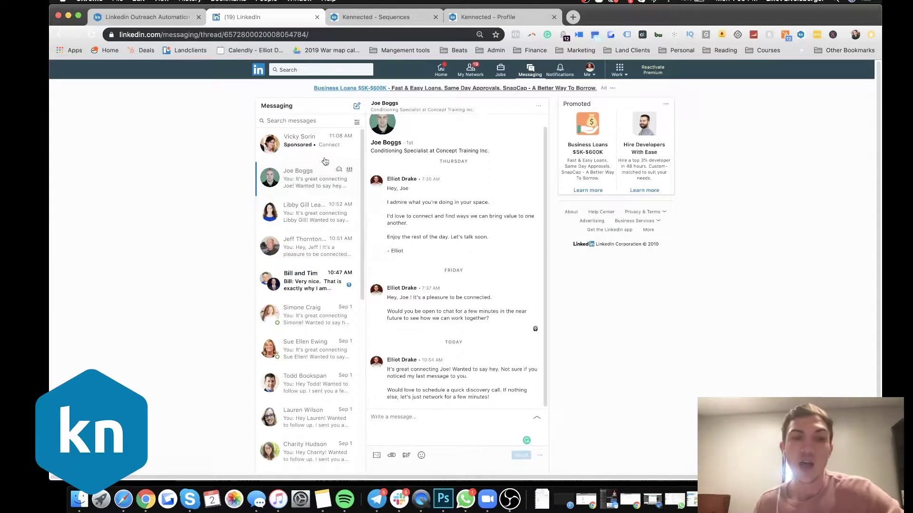
Step: Filter LinkedIn Messaging to Unread and mark a prospect's sequence thread as unread
left_click(355, 123)
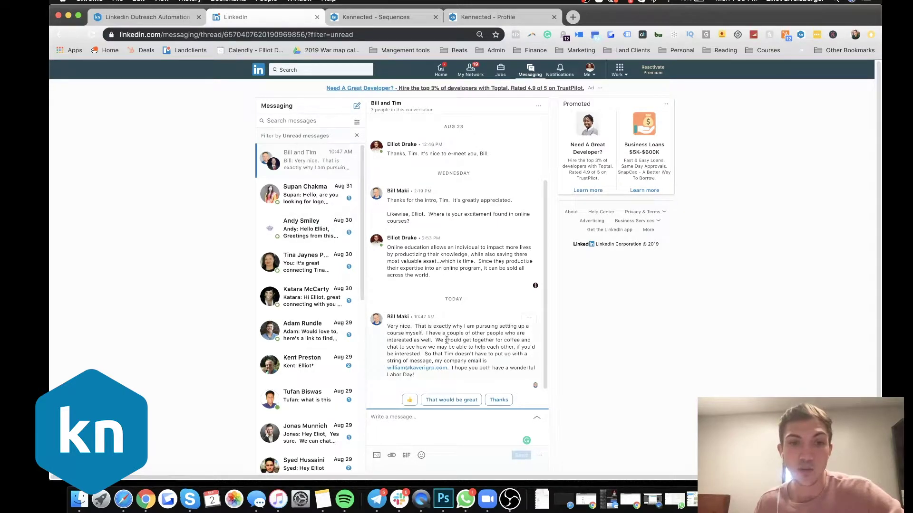
scroll(435, 285, "up", 1)
scroll(434, 293, "up", 4)
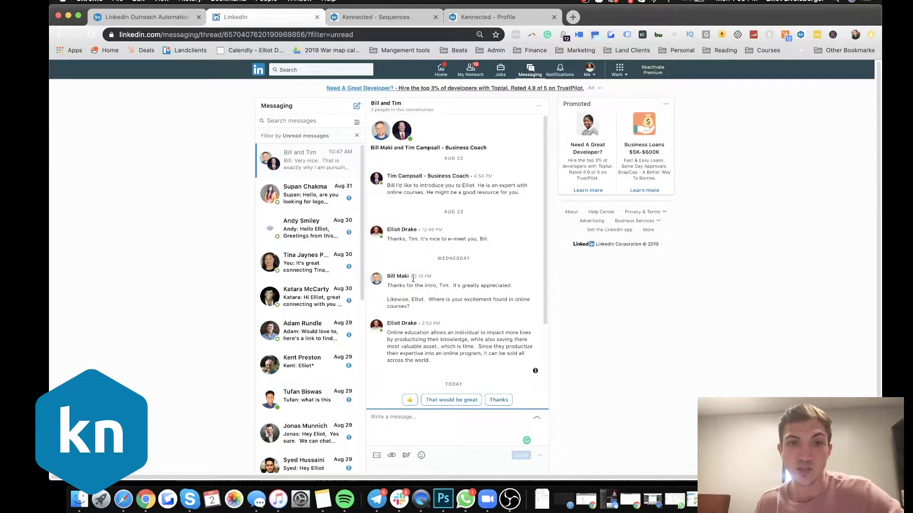
left_click(302, 267)
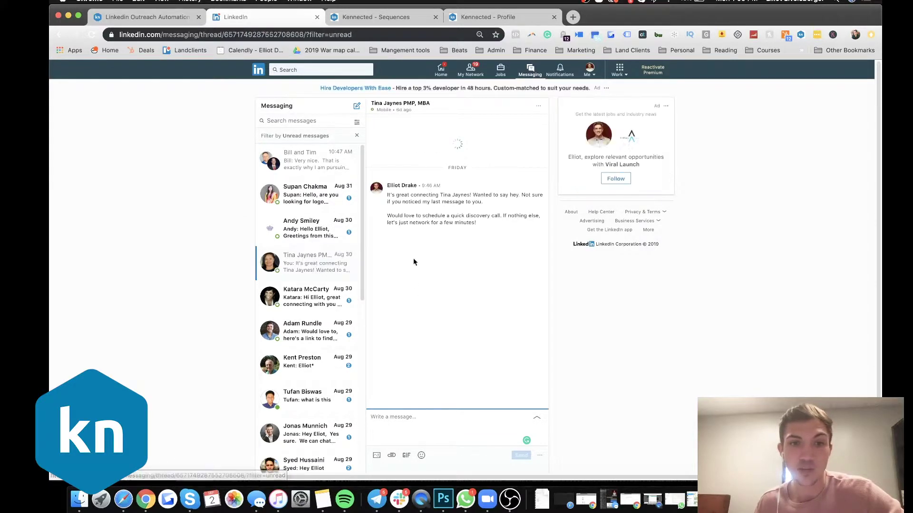
scroll(418, 294, "up", 1)
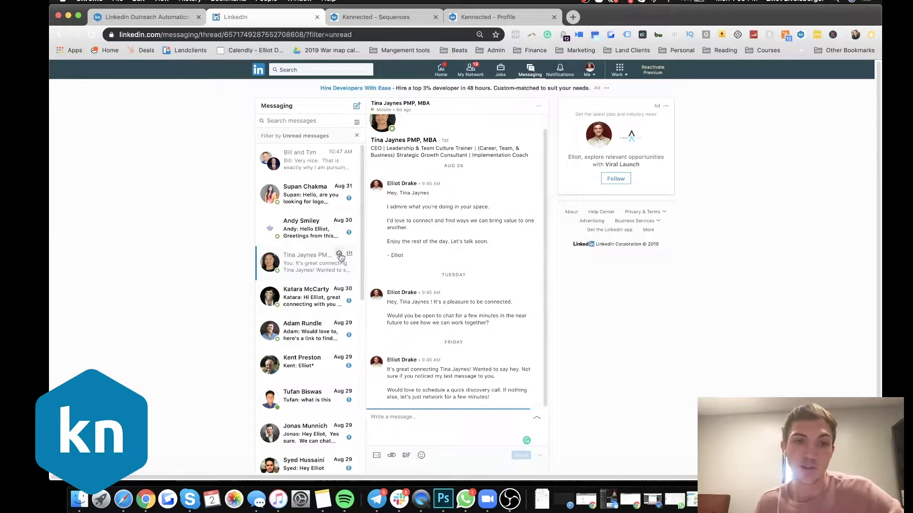
left_click(339, 256)
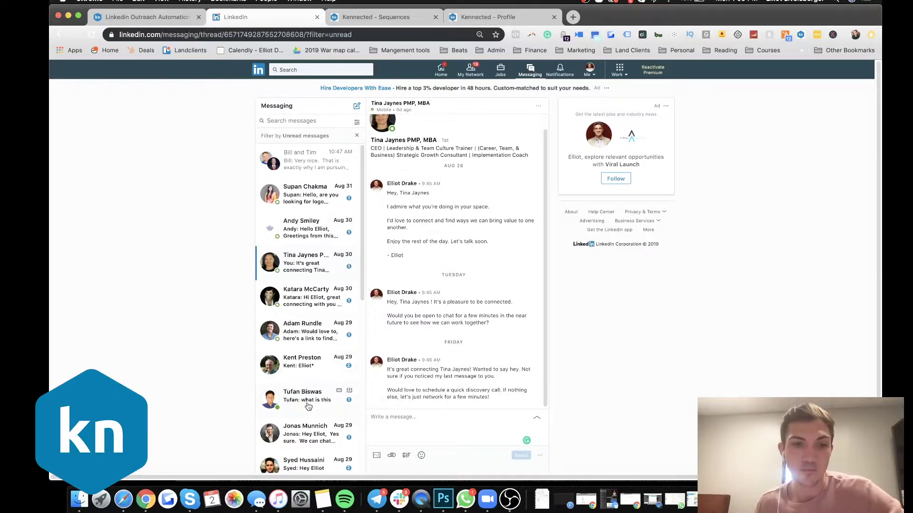
Step: Scroll the thread, highlight the final follow-up message, and open a new browser tab
scroll(308, 407, "down", 10)
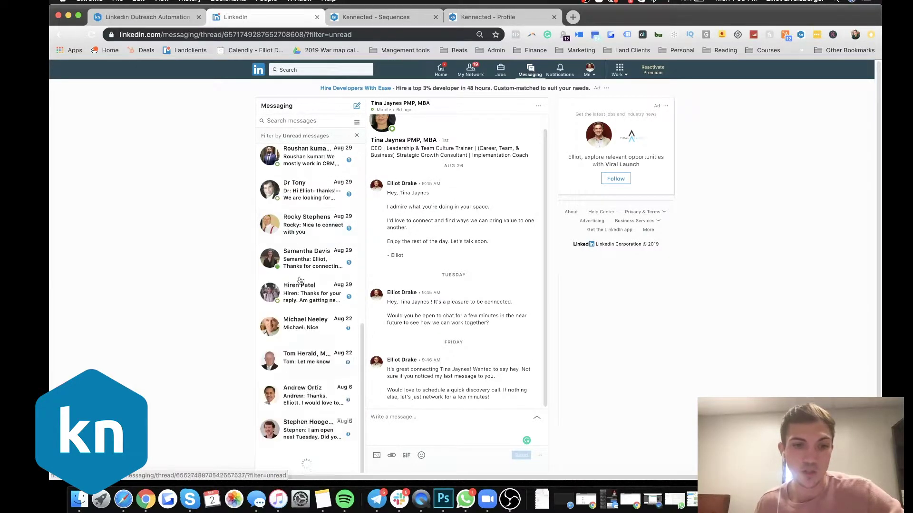
scroll(300, 281, "down", 10)
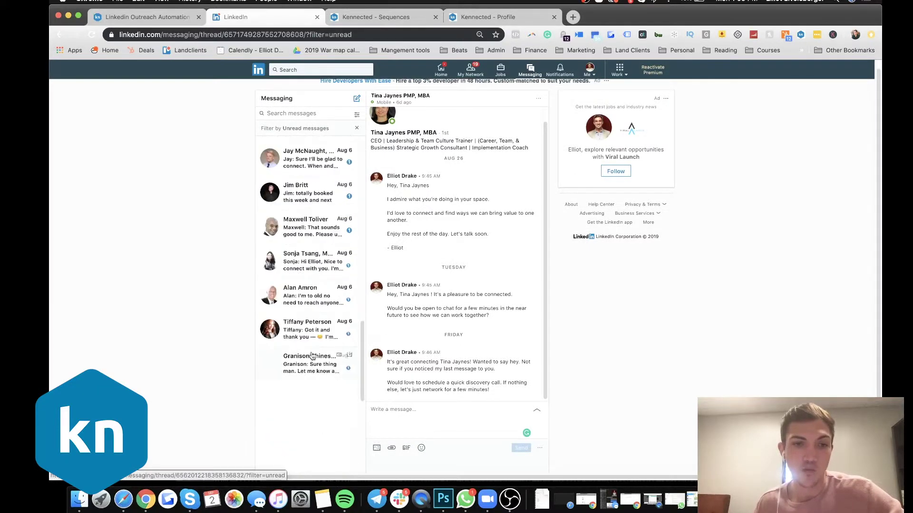
scroll(309, 342, "up", 15)
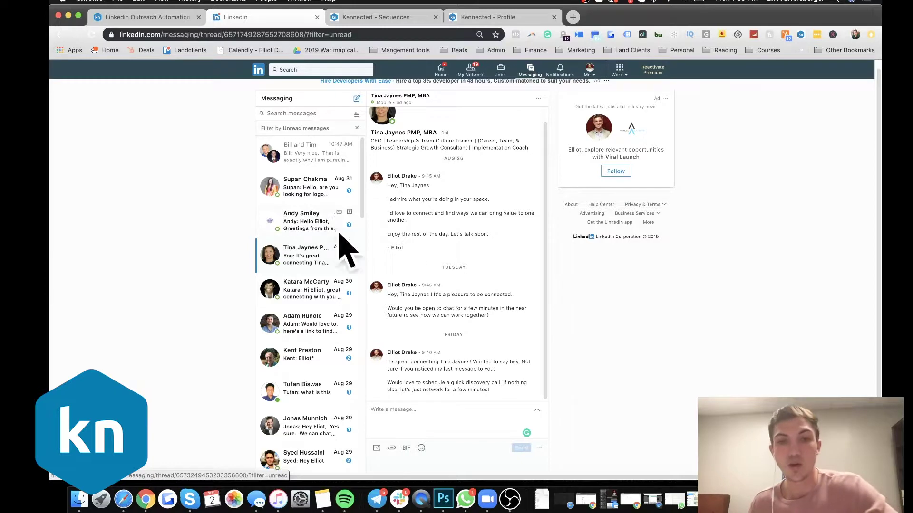
scroll(439, 275, "up", 2)
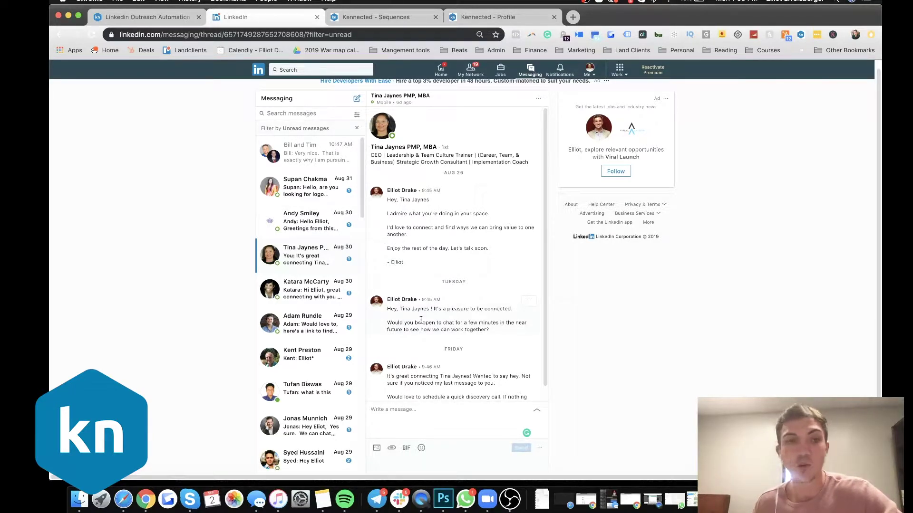
scroll(453, 347, "down", 2)
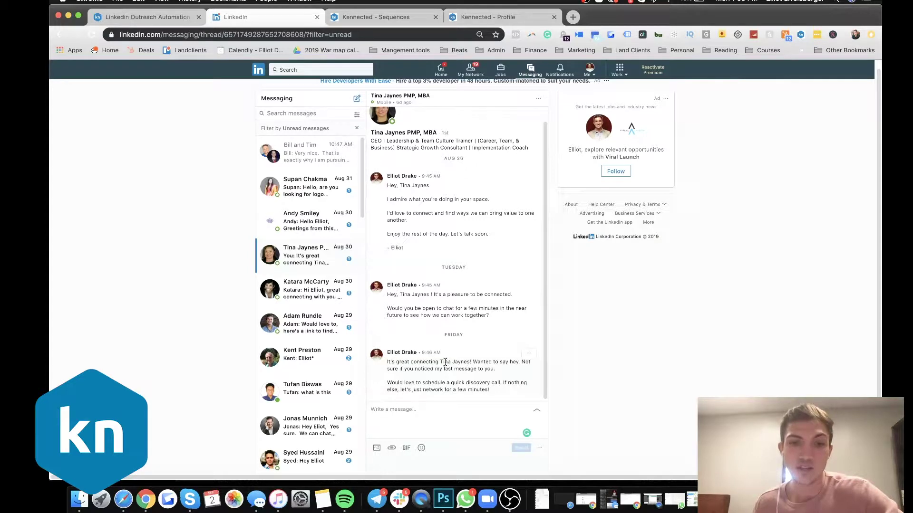
left_click_drag(400, 369, 514, 405)
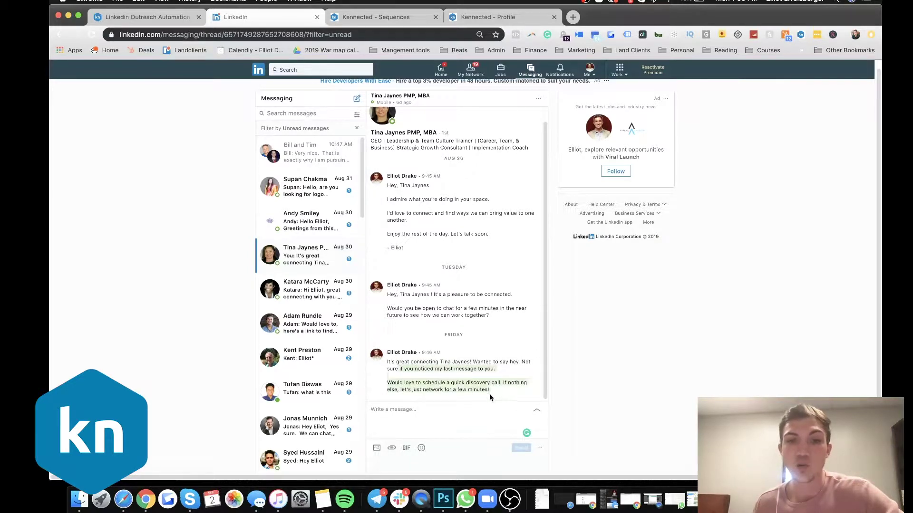
left_click(494, 395)
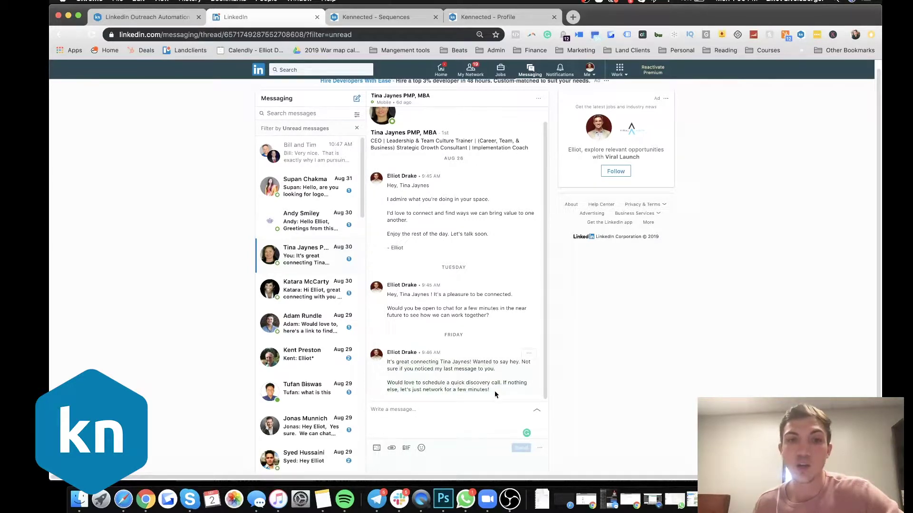
left_click(573, 17)
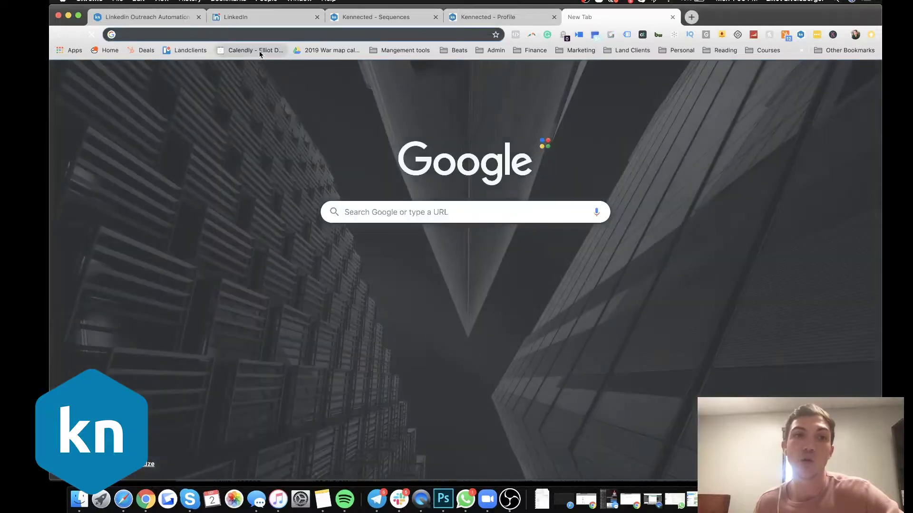
Step: Show the Calendly 20 Minute Meeting booking page, close it, and return to Kennected Sequences
left_click(257, 50)
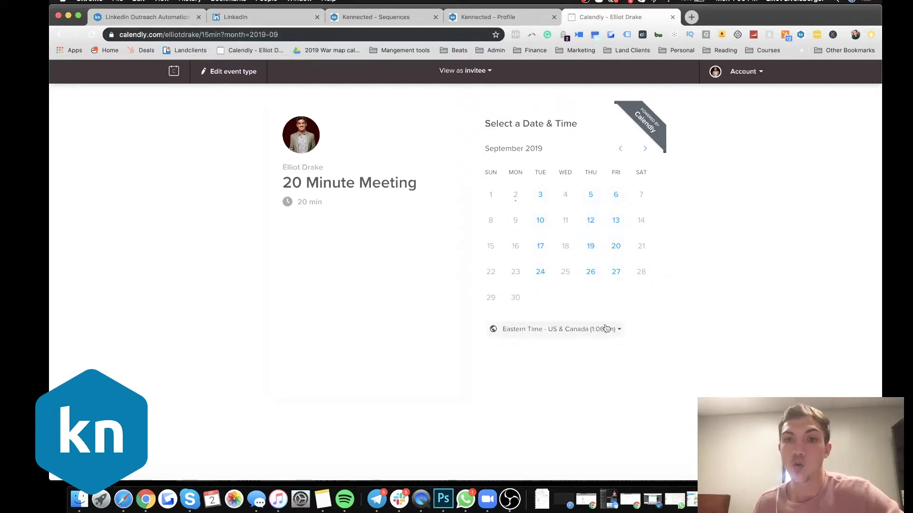
left_click(672, 18)
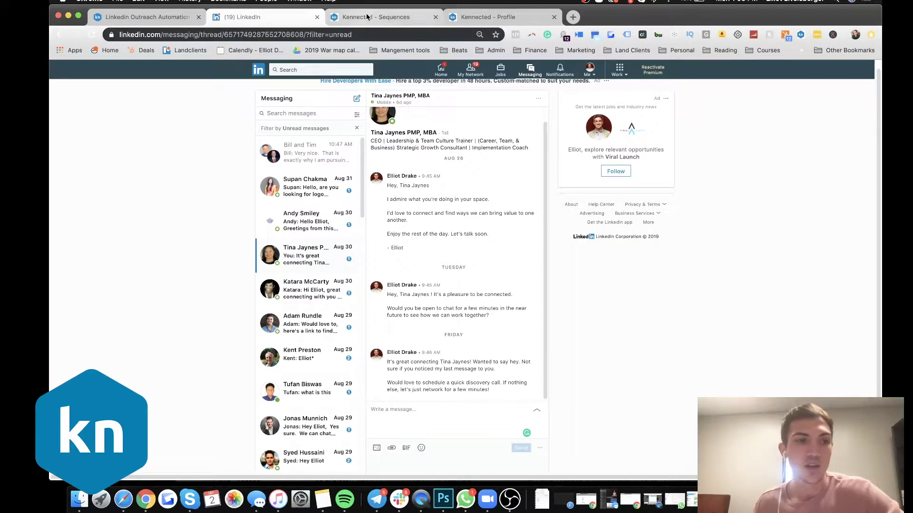
left_click(389, 18)
Step: Compare the Finance, Coaches and Consultants, and New Sequence settings in Kennected's sequence table
scroll(376, 206, "up", 15)
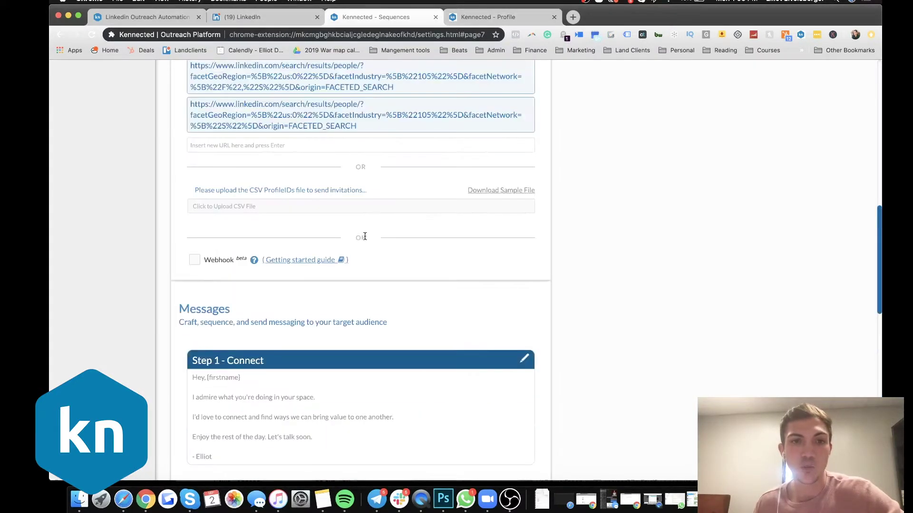
scroll(375, 205, "up", 3)
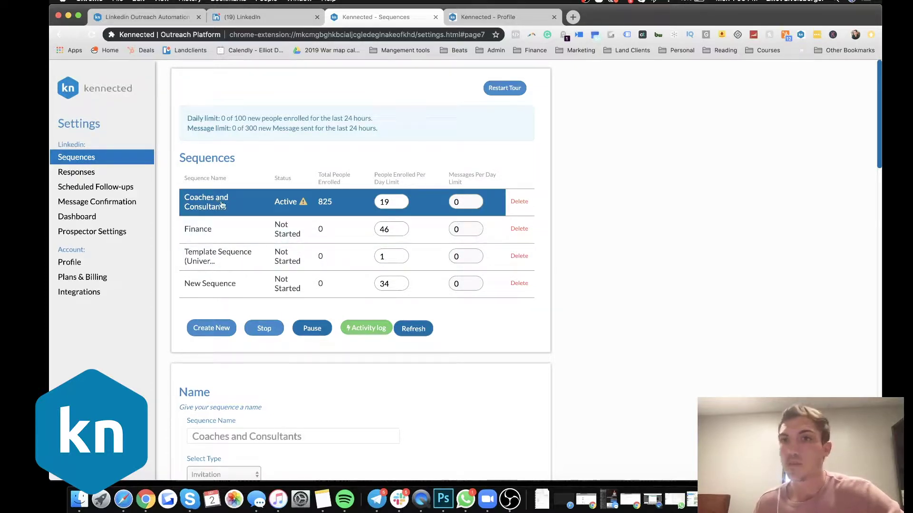
left_click(229, 235)
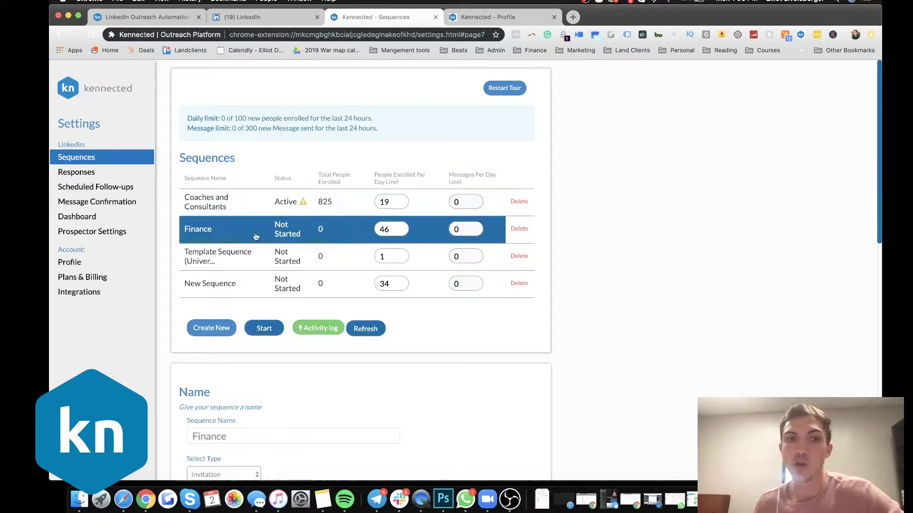
scroll(239, 285, "down", 10)
scroll(240, 287, "up", 10)
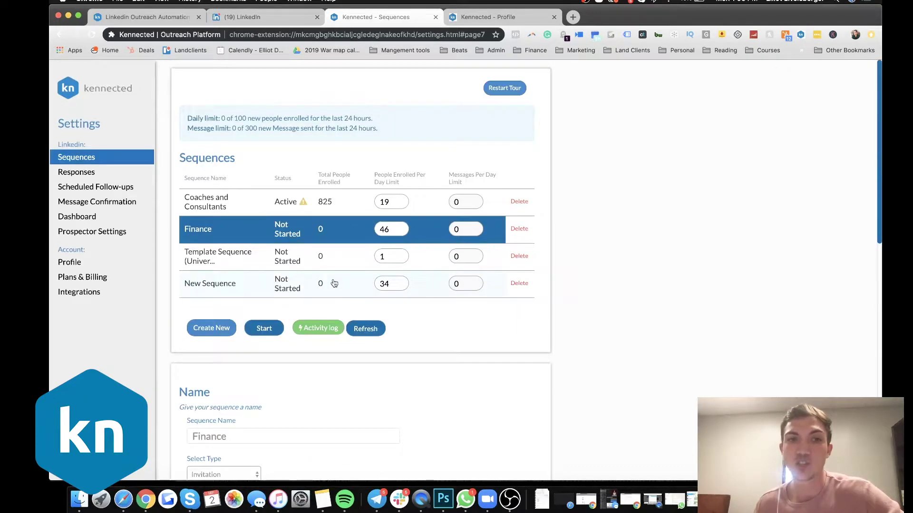
left_click(250, 205)
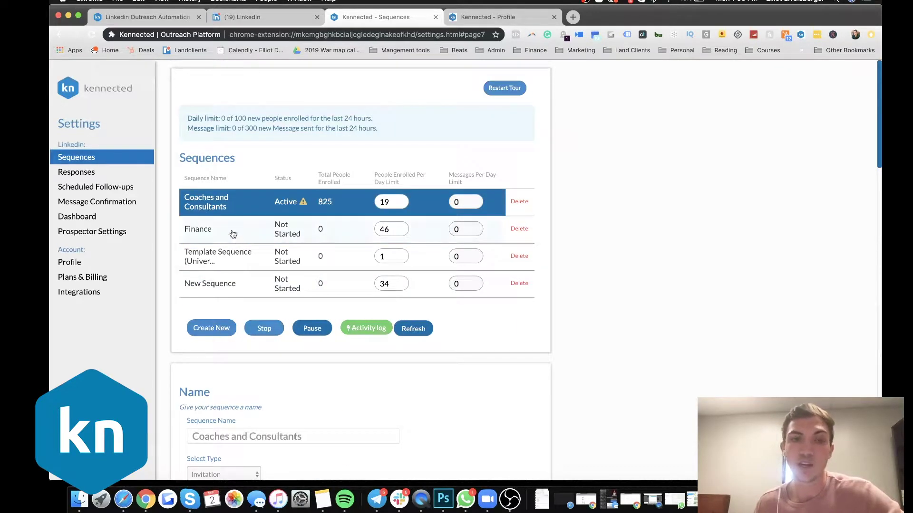
left_click(233, 234)
left_click(242, 205)
left_click(234, 231)
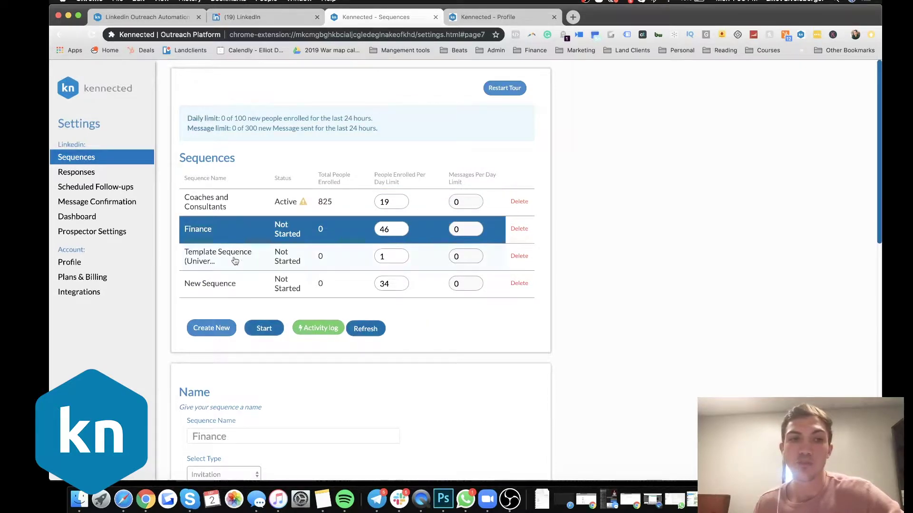
left_click(236, 259)
left_click(235, 285)
left_click(233, 205)
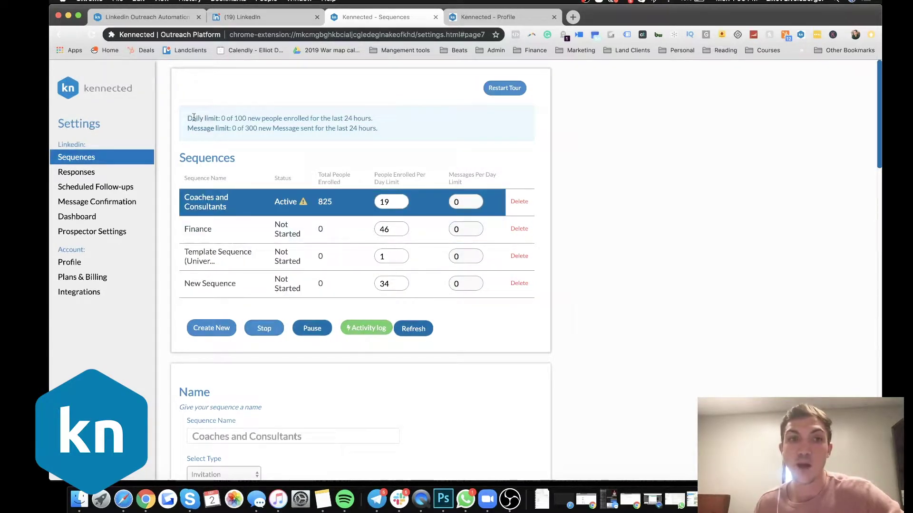
Step: Lower the New Sequence per-day enrollment limit from 34 to 27, totaling 93 of 100
left_click_drag(193, 118, 410, 131)
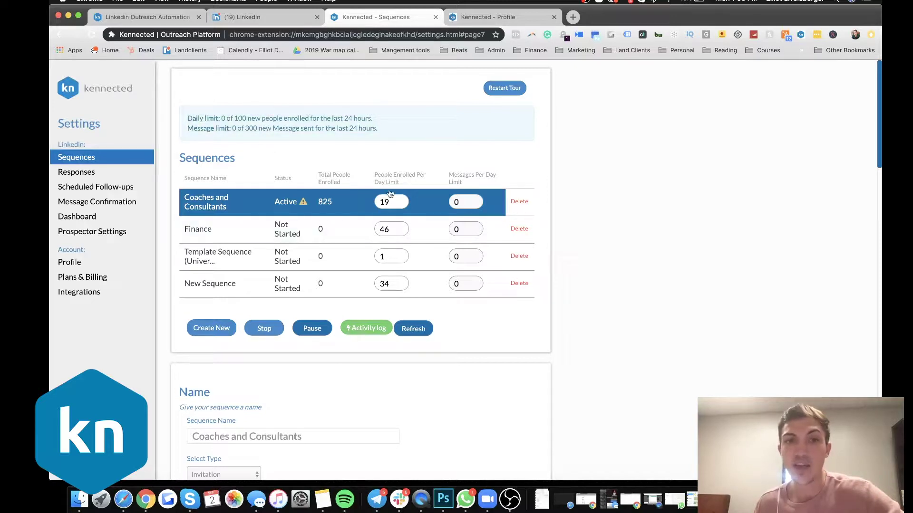
left_click(402, 203)
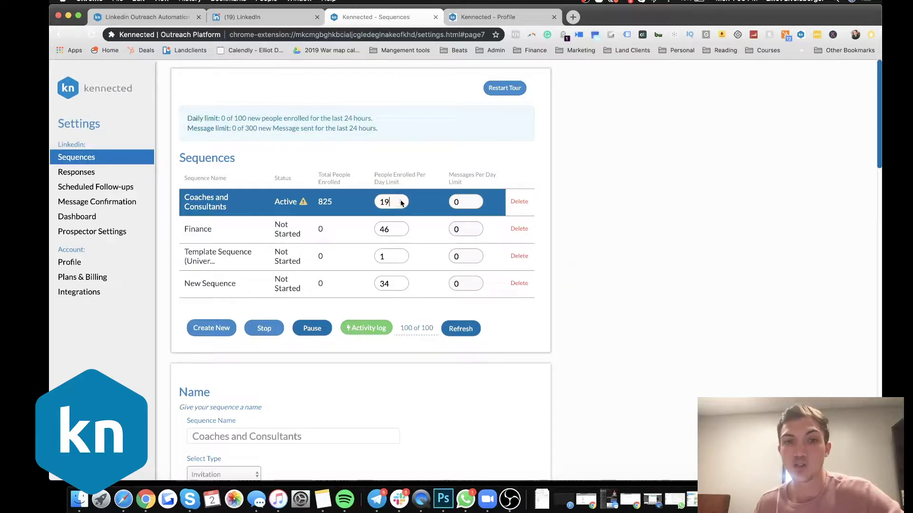
double_click(400, 287)
double_click(400, 286)
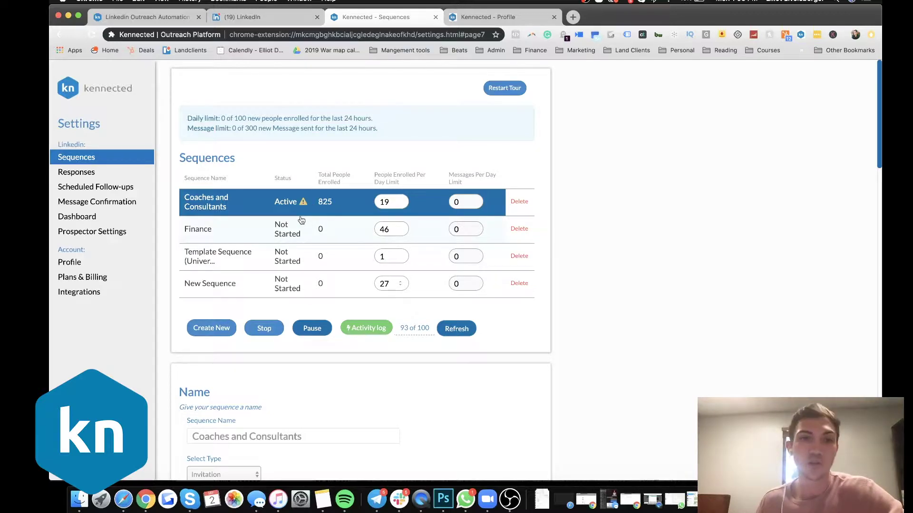
Step: In LinkedIn, highlight the prospect's connection note and two automated follow-up messages
left_click(267, 17)
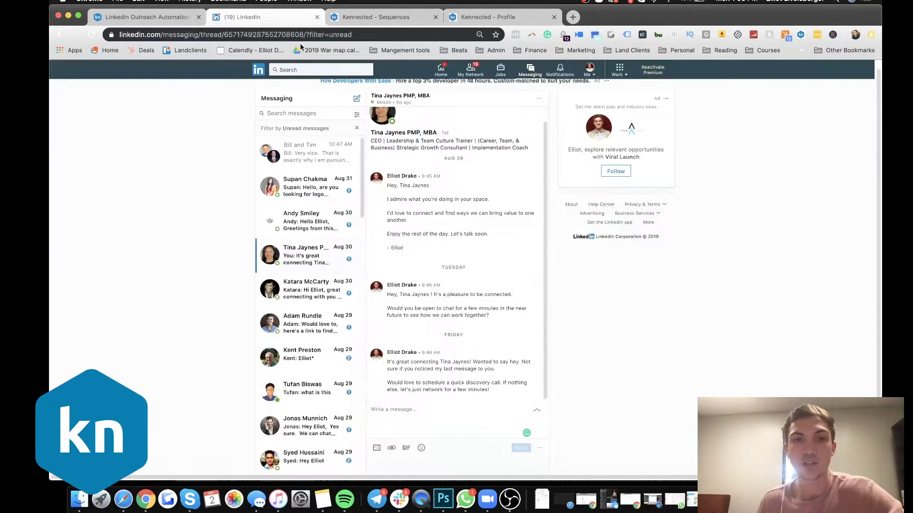
left_click_drag(387, 185, 512, 256)
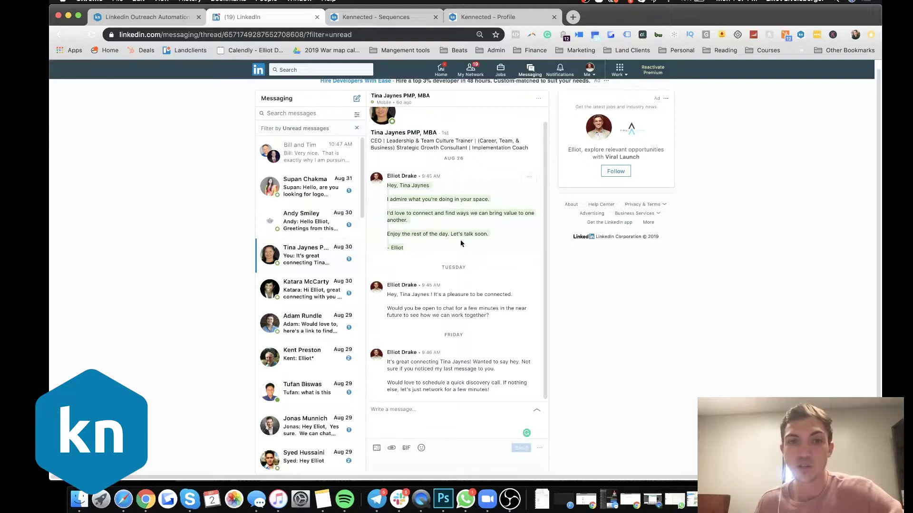
left_click(402, 182)
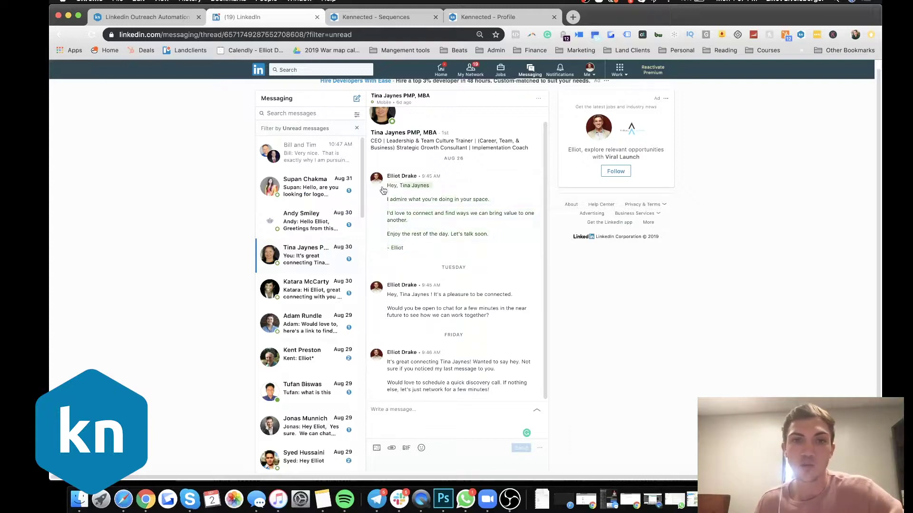
left_click_drag(387, 185, 513, 257)
left_click_drag(461, 185, 490, 390)
left_click(460, 345)
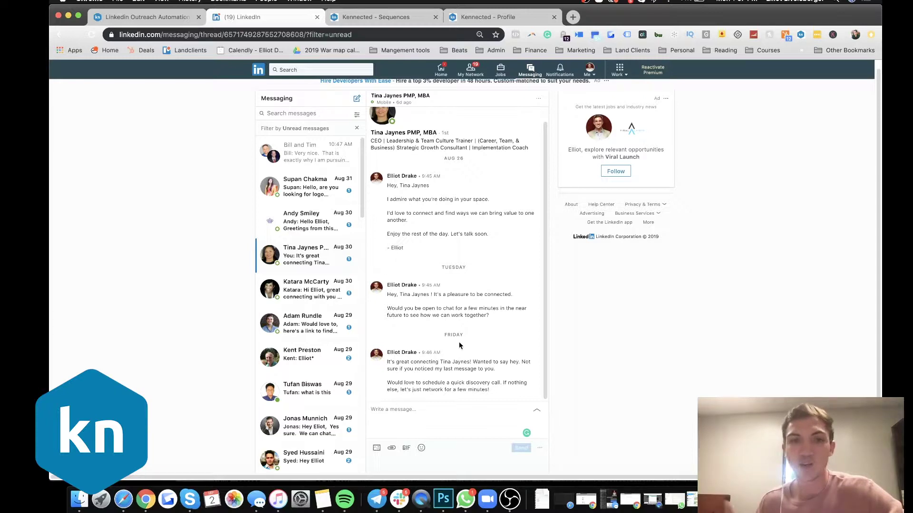
scroll(450, 287, "up", 1)
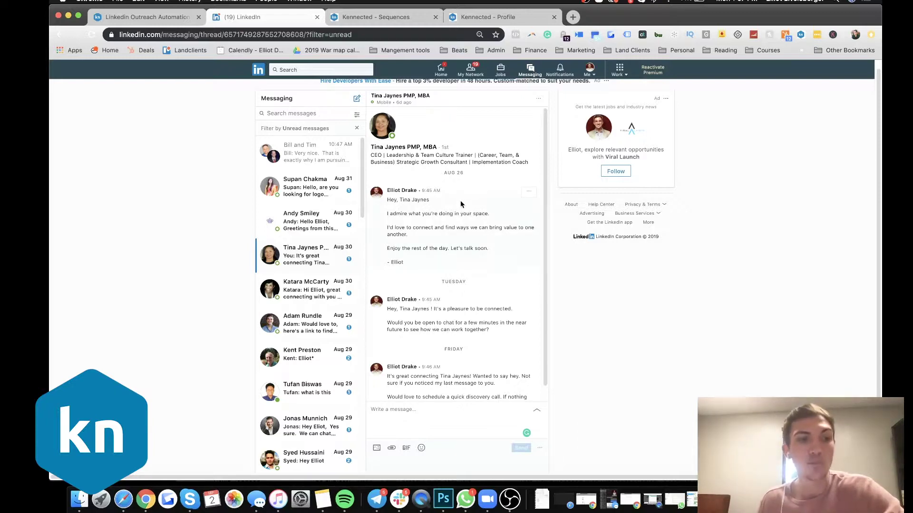
scroll(468, 278, "down", 1)
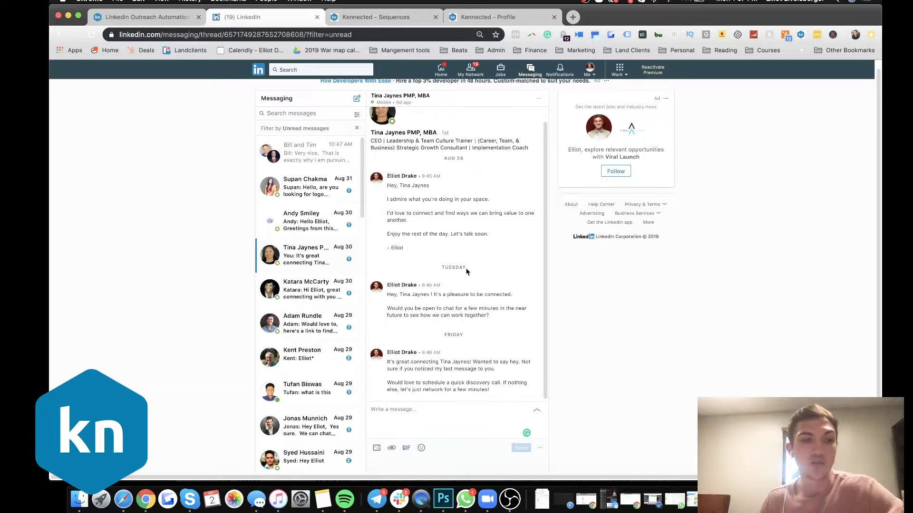
left_click(390, 17)
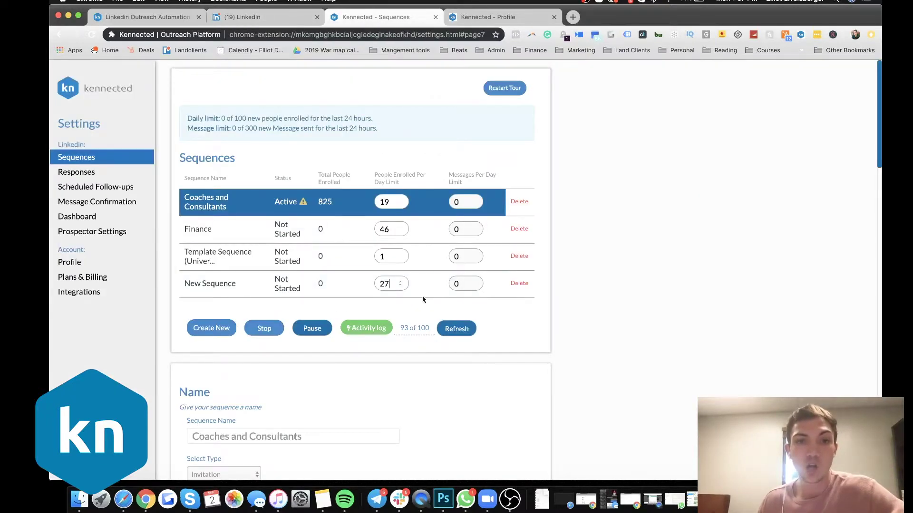
scroll(351, 273, "down", 15)
scroll(352, 273, "down", 6)
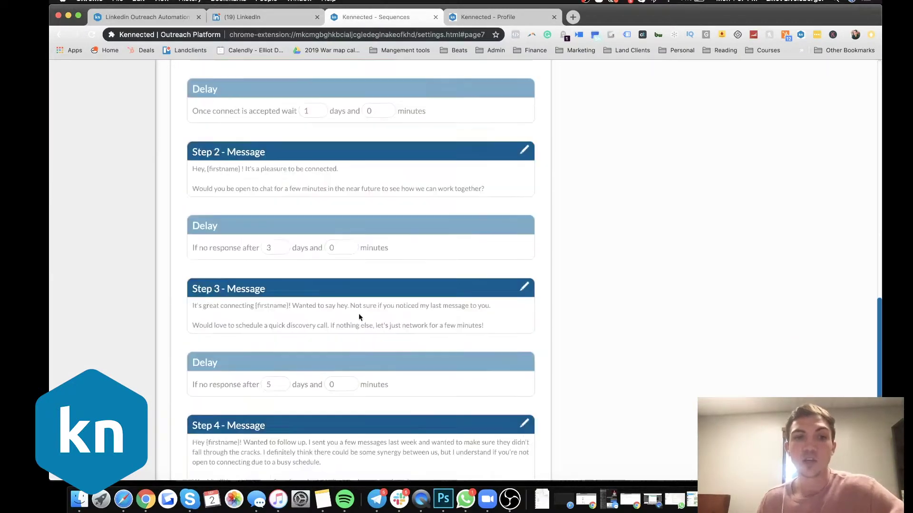
scroll(340, 382, "down", 2)
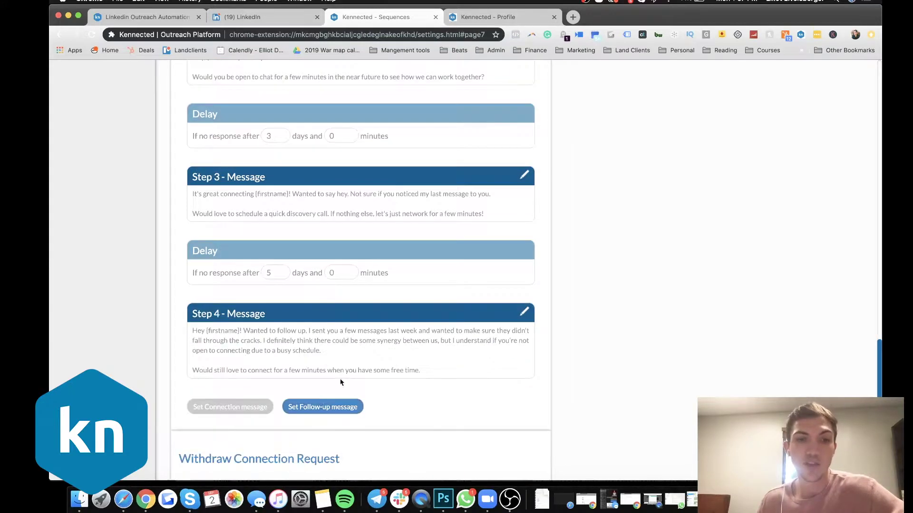
left_click(270, 18)
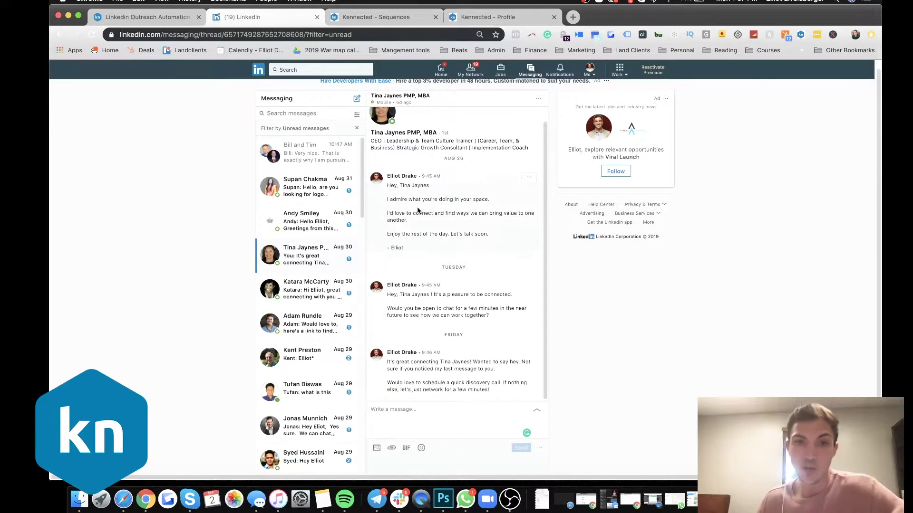
Step: Open another prospect's reply conversation in LinkedIn Messaging and mark it as unread
scroll(418, 210, "up", 1)
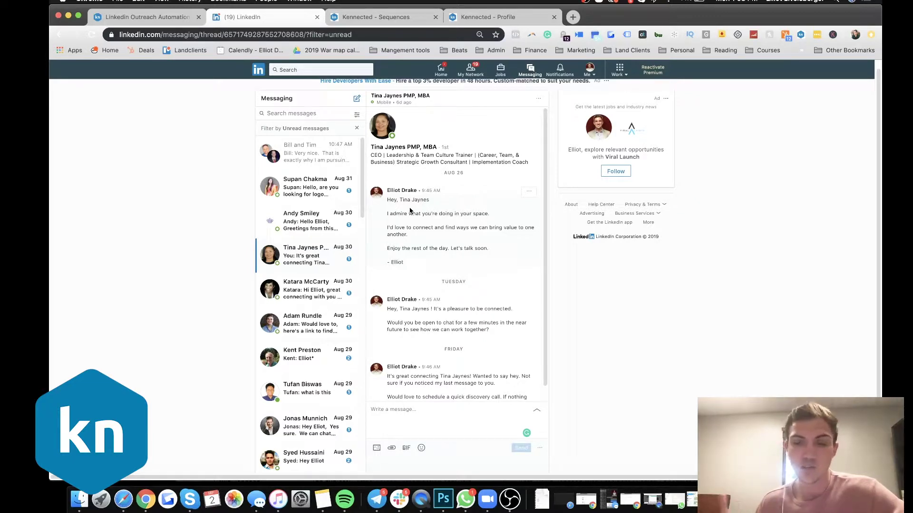
scroll(446, 283, "down", 1)
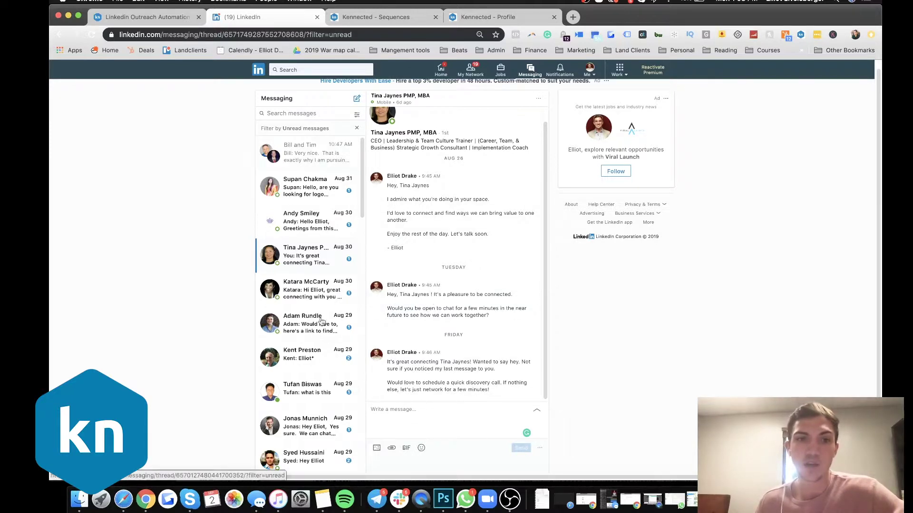
left_click(300, 364)
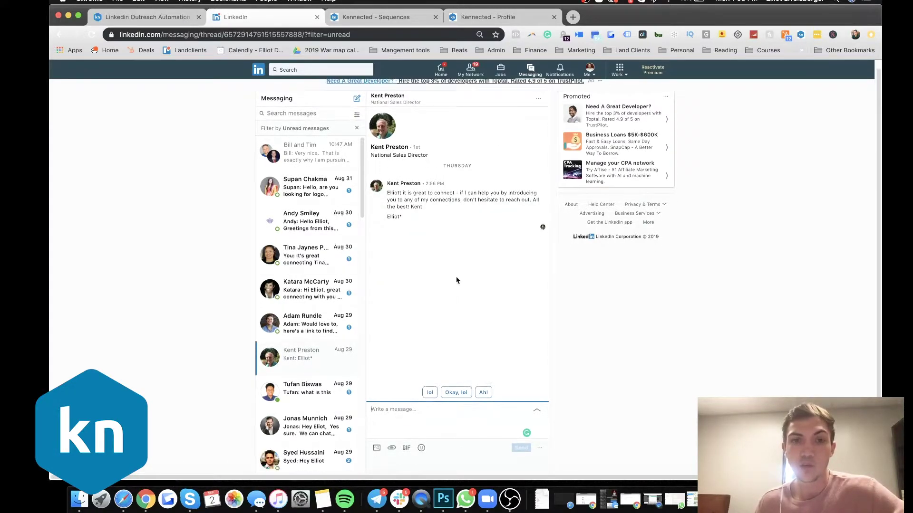
left_click(336, 352)
Step: Bring Kennected's Sequences table back into view, with Coaches and Consultants at 19 per day, 93 of 100 total
left_click(357, 18)
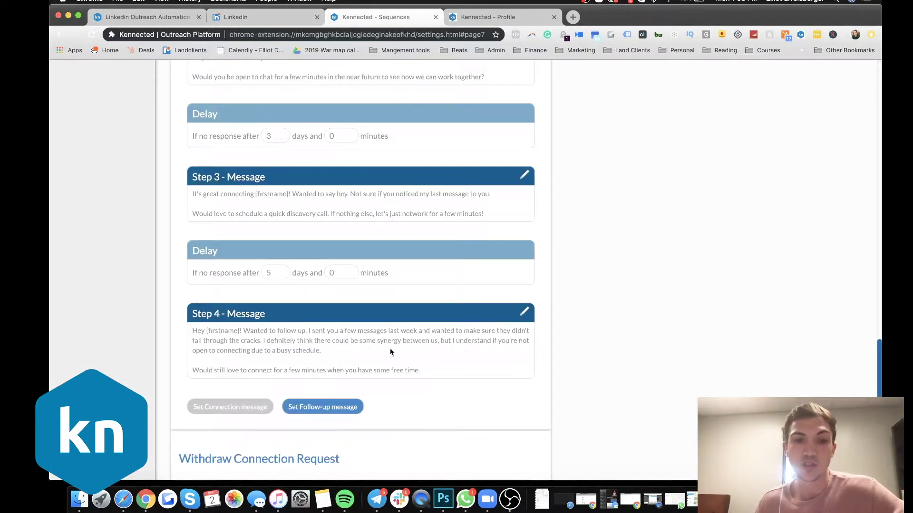
scroll(288, 312, "down", 1)
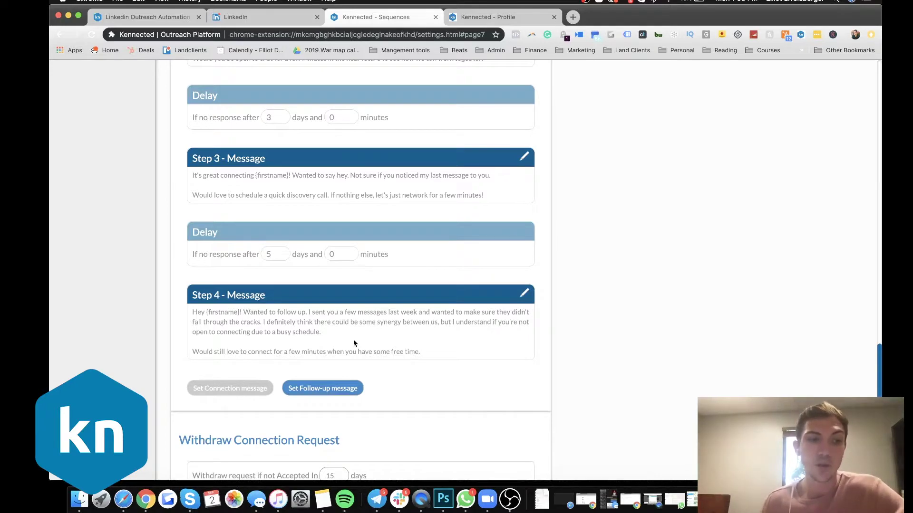
scroll(355, 226, "up", 20)
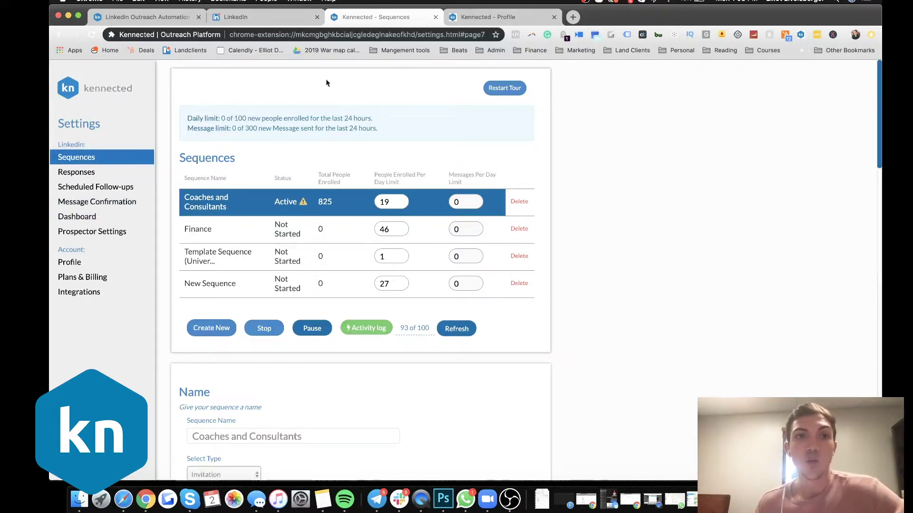
left_click(252, 17)
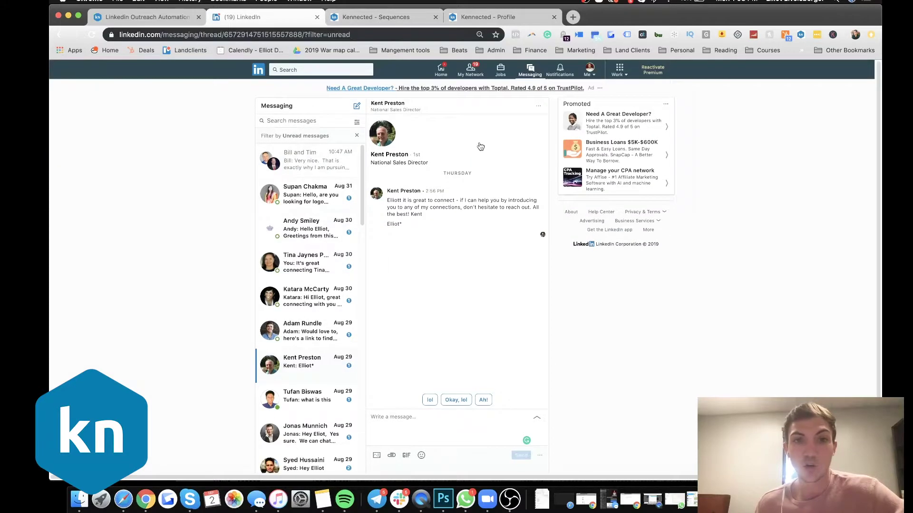
left_click(373, 17)
scroll(306, 392, "down", 5)
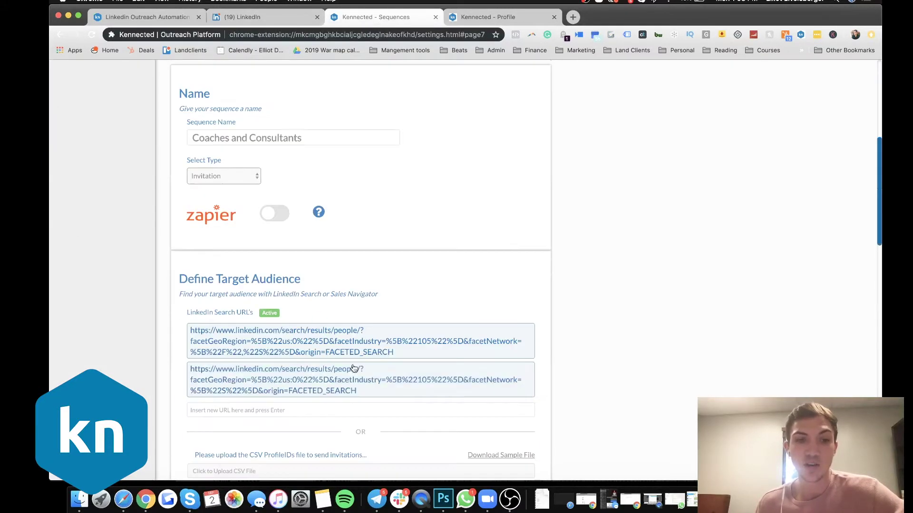
scroll(330, 86, "up", 6)
left_click(252, 17)
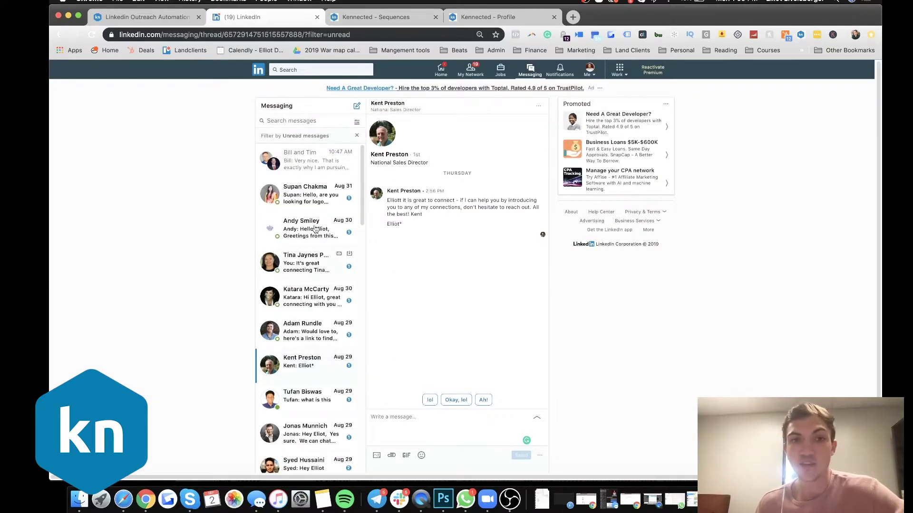
left_click(390, 18)
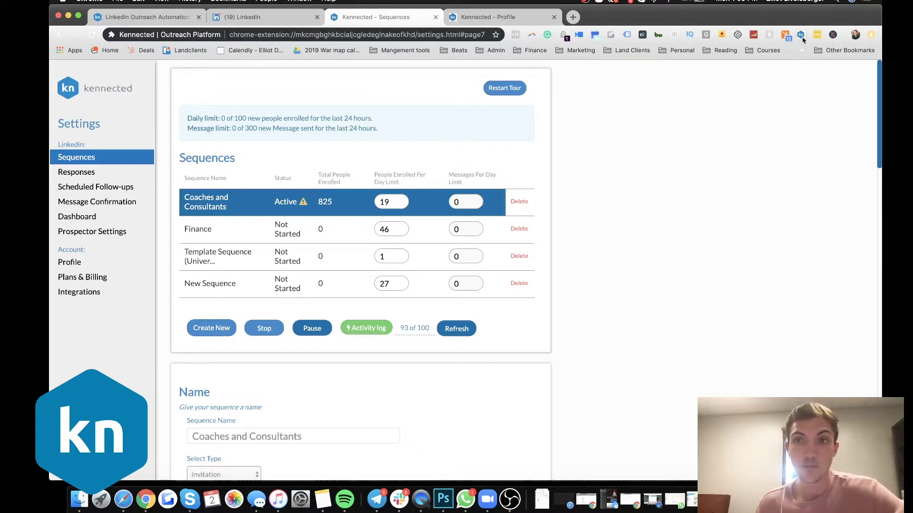
left_click(257, 18)
Step: Open the Kennected web dashboard, sign in, and bring up the prospect list
left_click(390, 18)
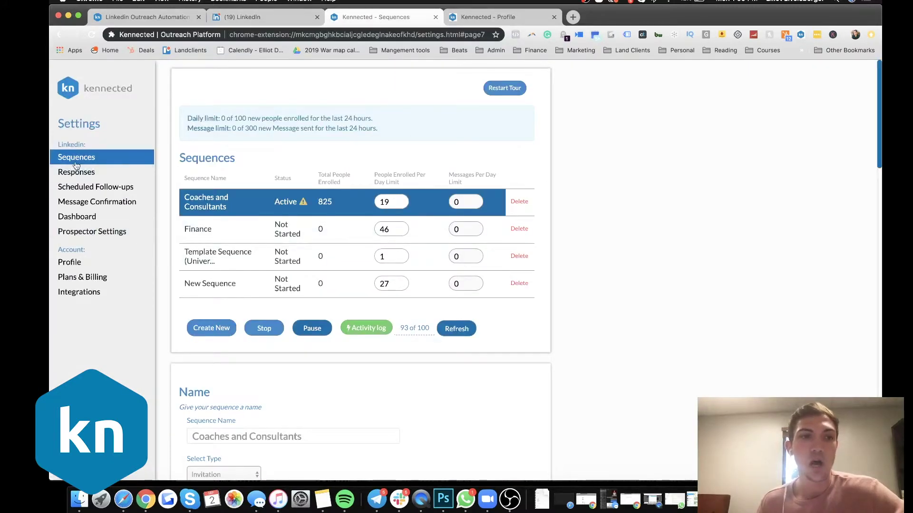
left_click(87, 218)
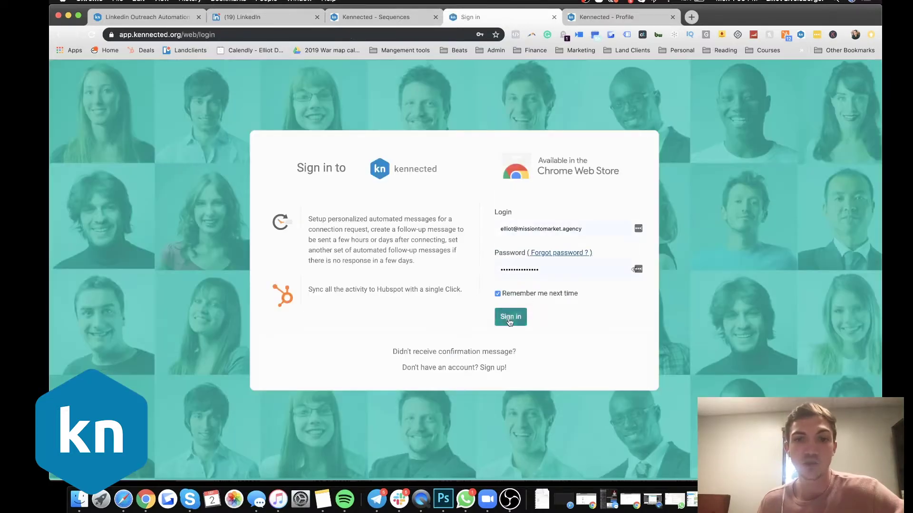
left_click(509, 322)
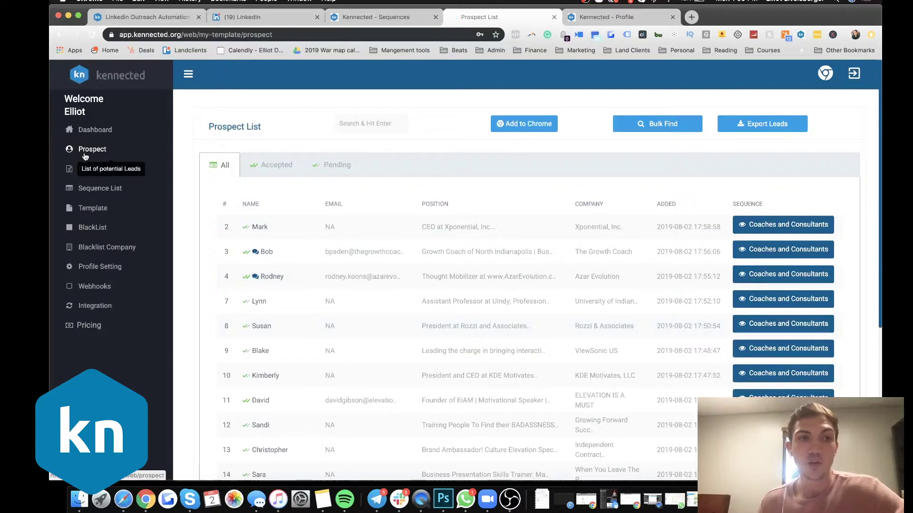
left_click(103, 159)
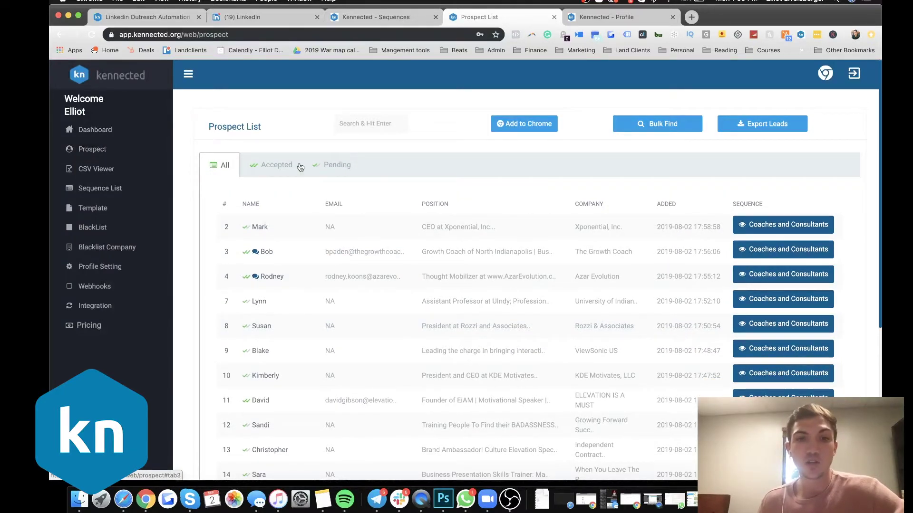
scroll(422, 288, "down", 4)
scroll(422, 288, "up", 4)
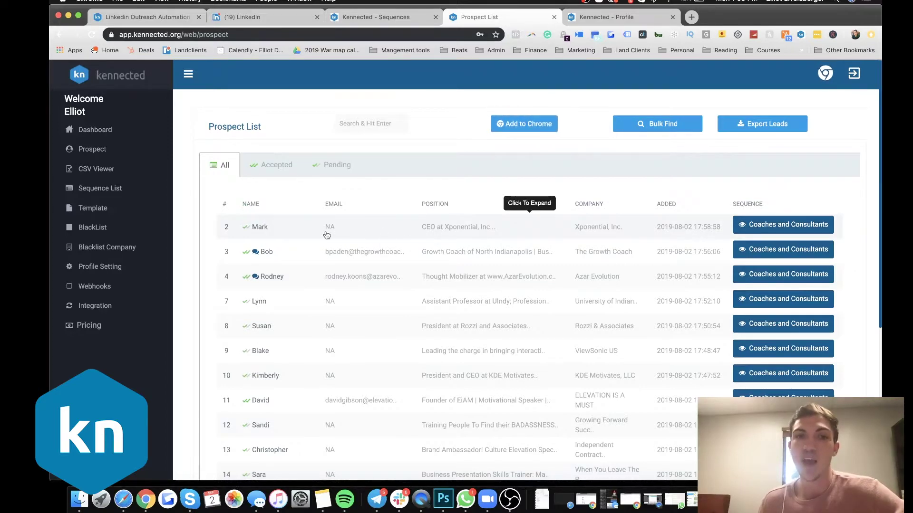
Step: Check LinkedIn's network invitations, then filter Kennected's prospect list to Accepted
left_click(259, 18)
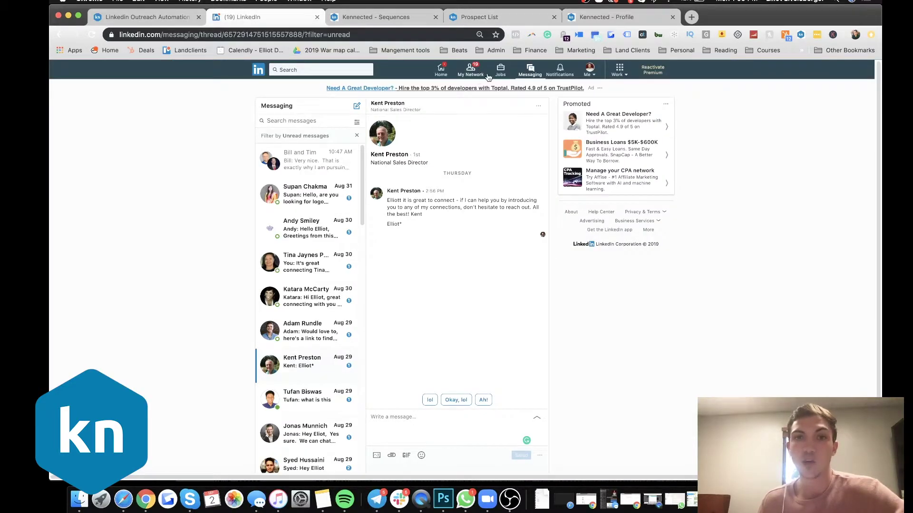
left_click(466, 72)
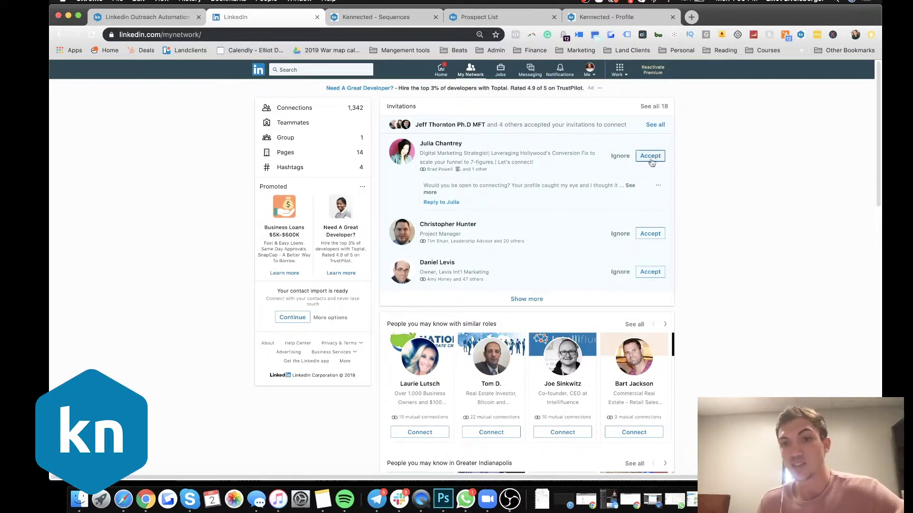
left_click(477, 18)
left_click(273, 166)
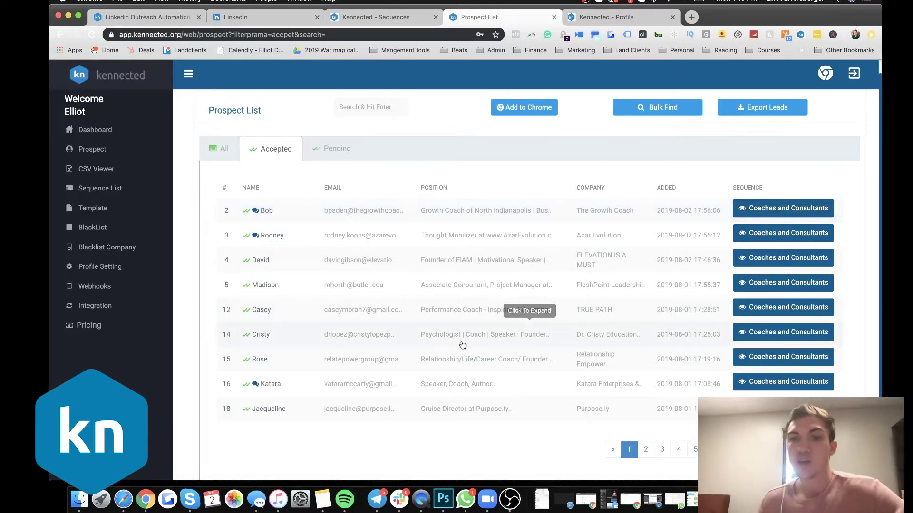
scroll(447, 349, "down", 3)
scroll(439, 350, "up", 3)
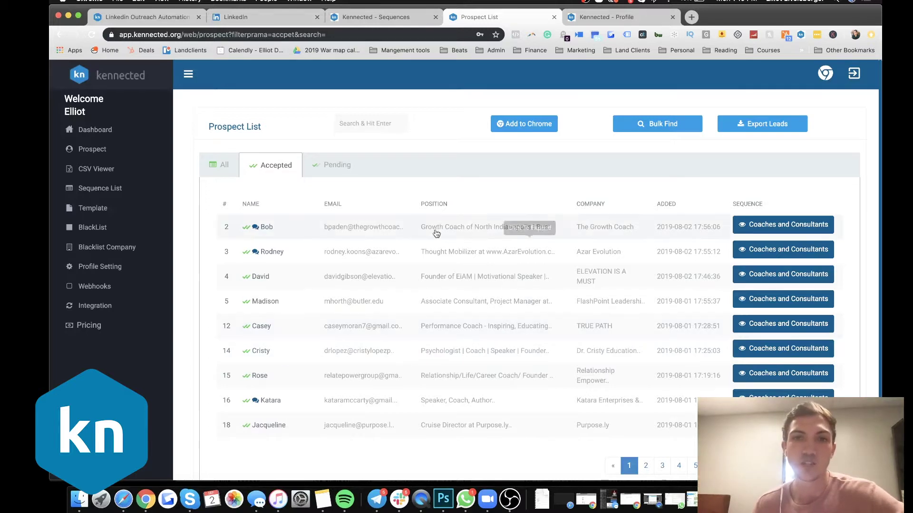
Step: Export all prospect data via Export Leads as Kennected.csv on the Desktop
left_click(752, 125)
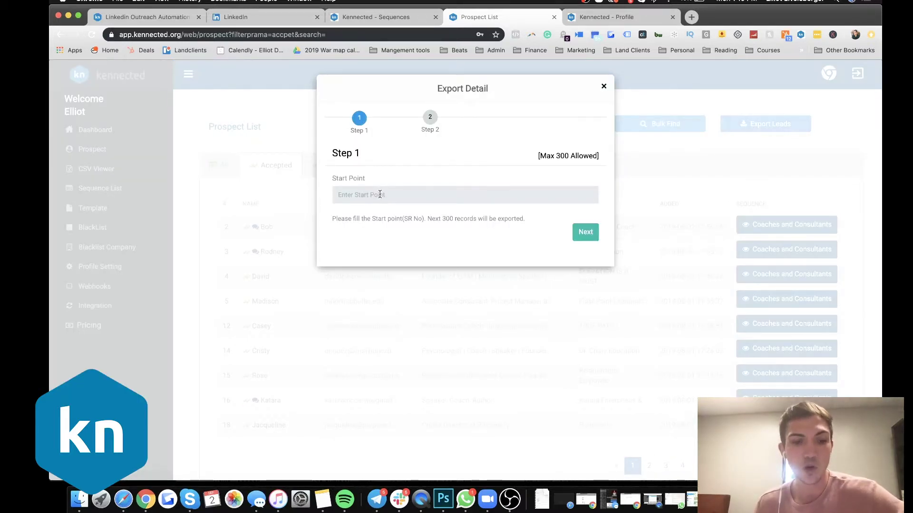
left_click(584, 232)
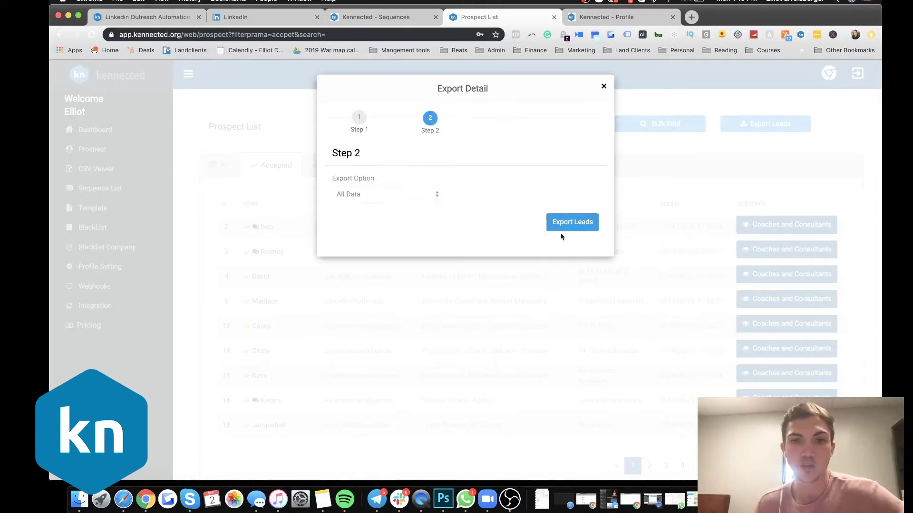
left_click(571, 221)
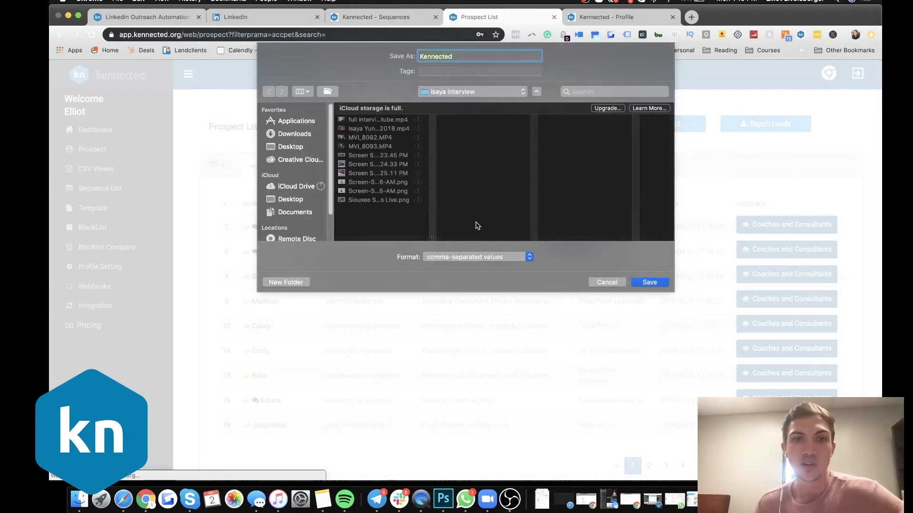
left_click(288, 148)
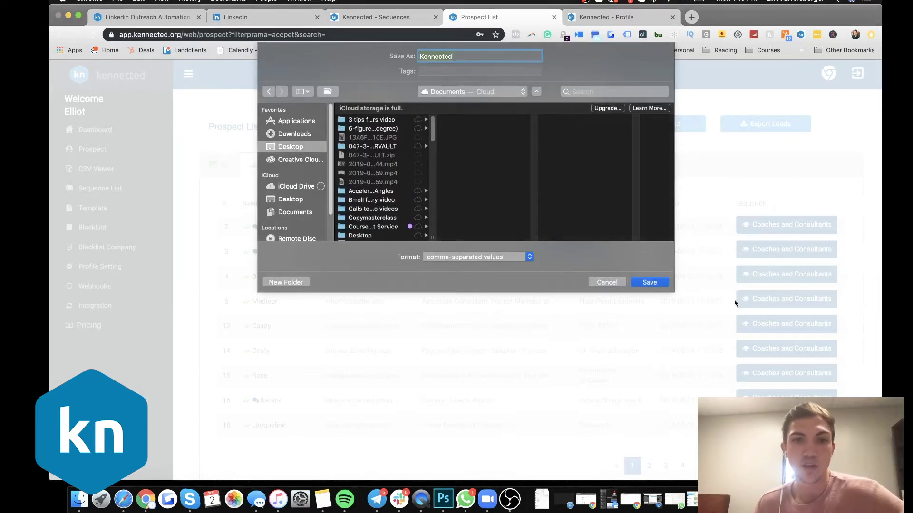
left_click(650, 283)
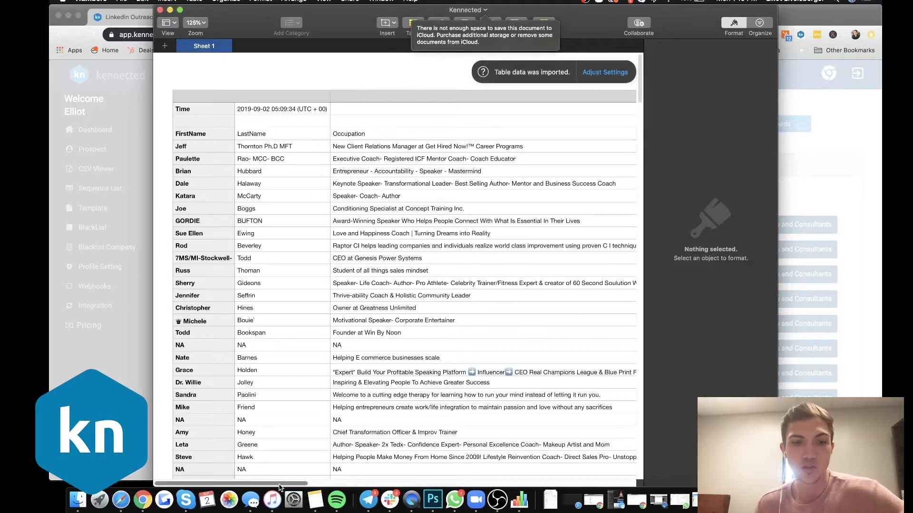
left_click_drag(274, 487, 412, 479)
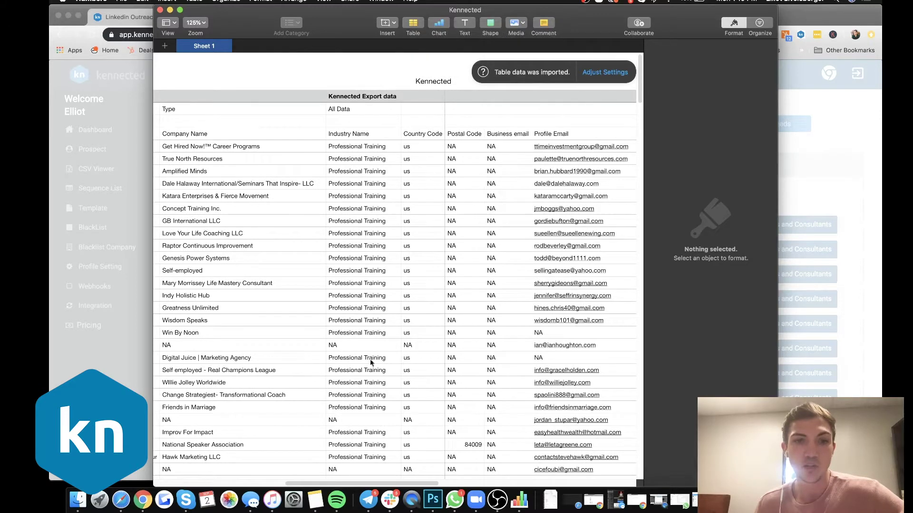
left_click_drag(375, 483, 415, 477)
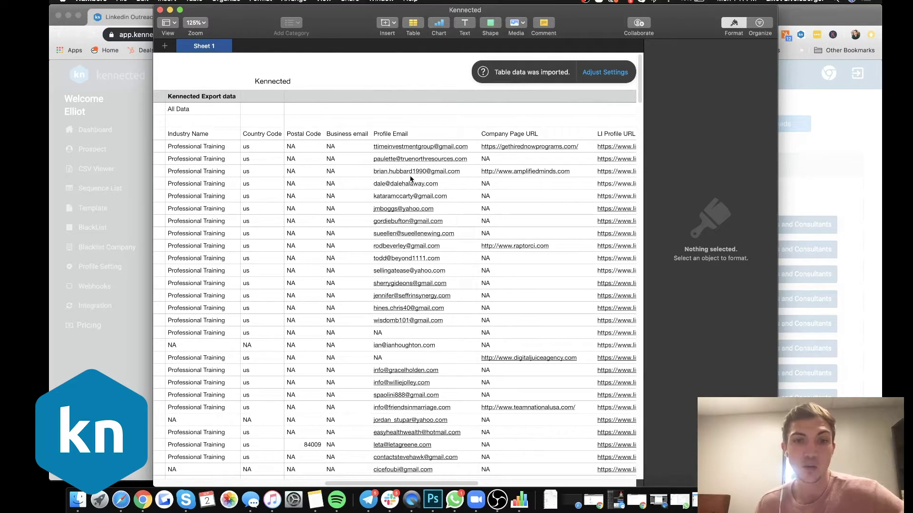
scroll(412, 483, "right", 5)
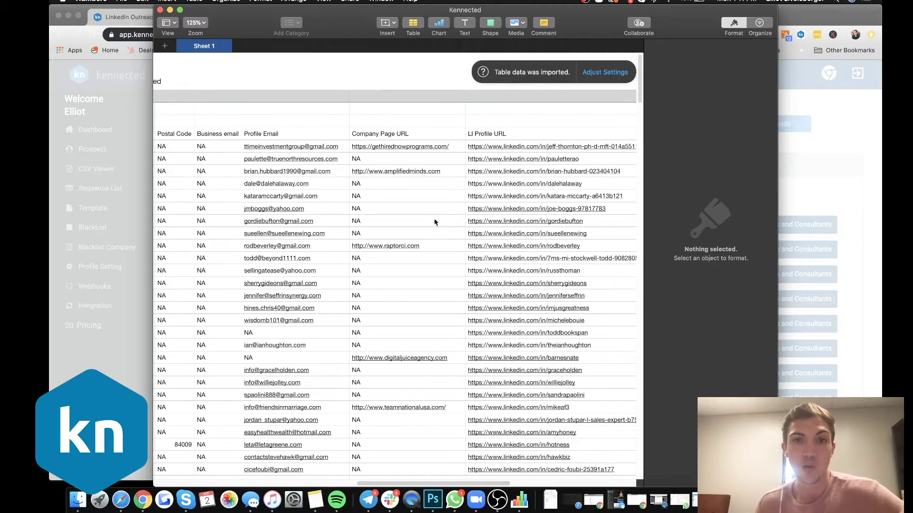
scroll(410, 483, "right", 10)
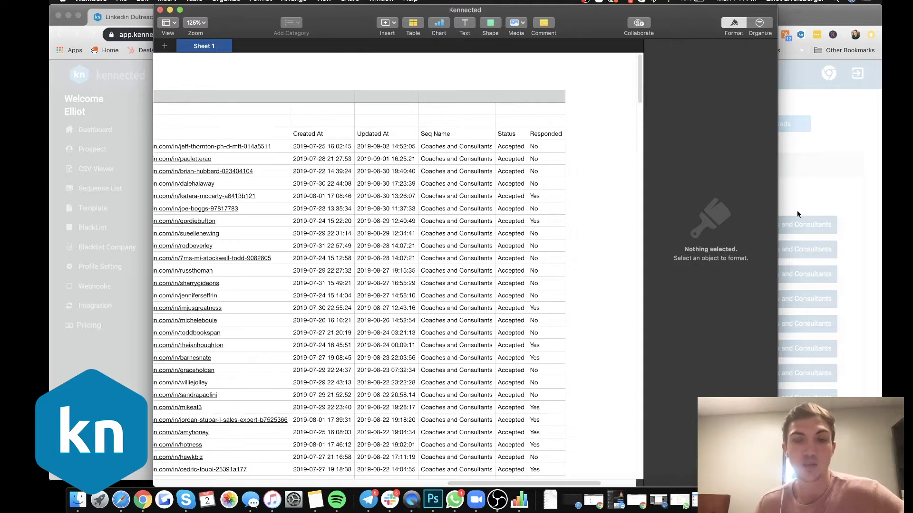
left_click(160, 10)
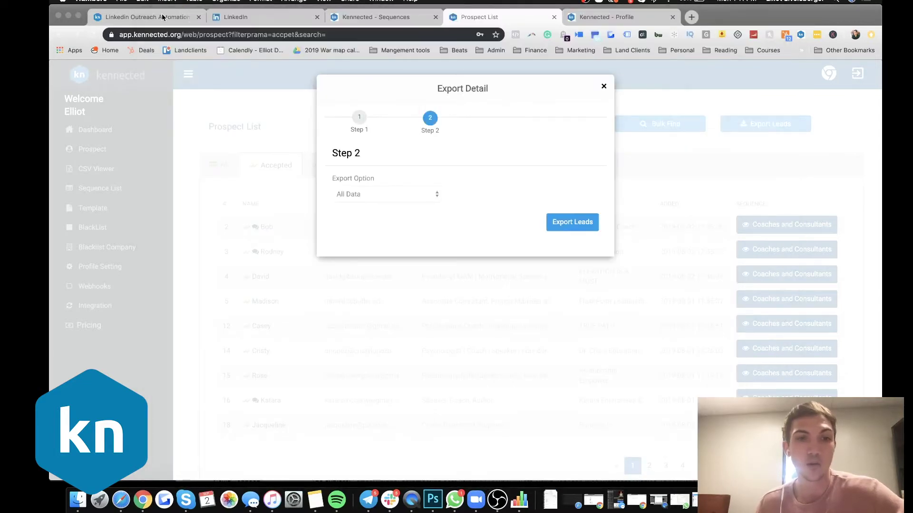
Step: Close the export dialog, review the BlackList and Blacklist Company pages, then show Team & Reports
left_click(604, 88)
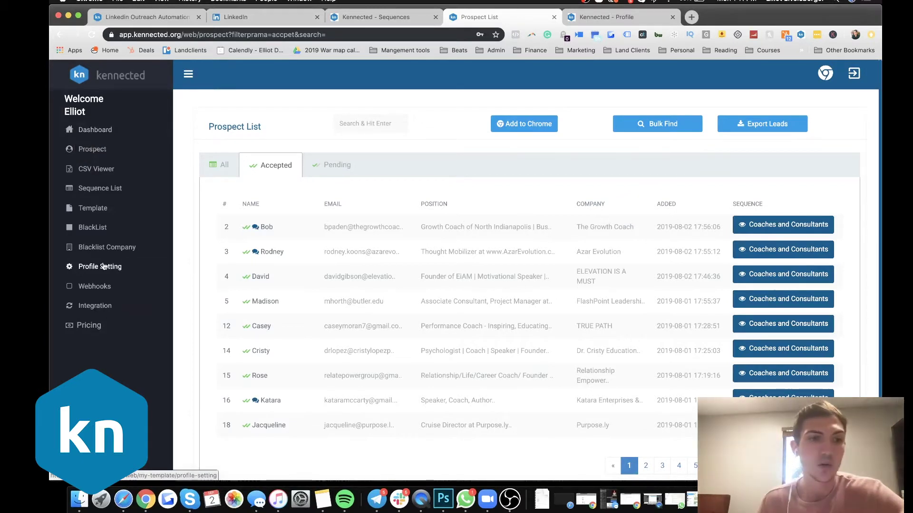
left_click(93, 228)
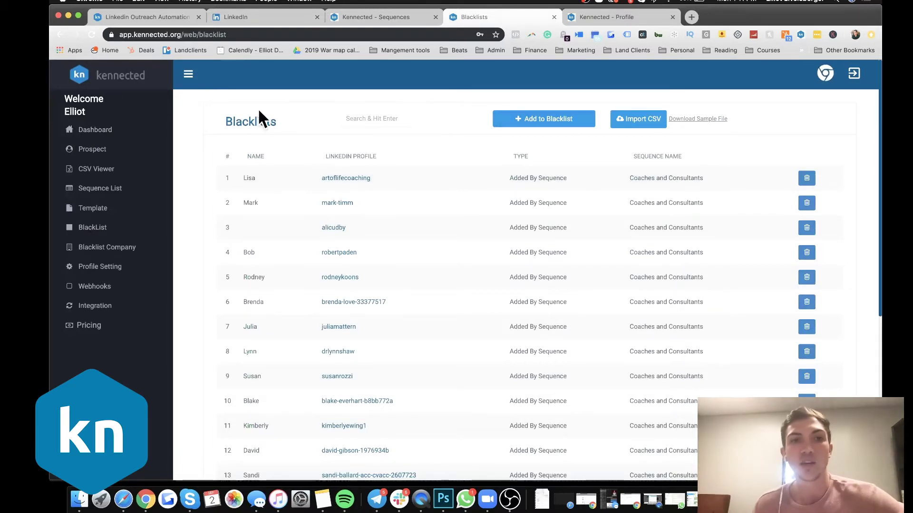
left_click(549, 122)
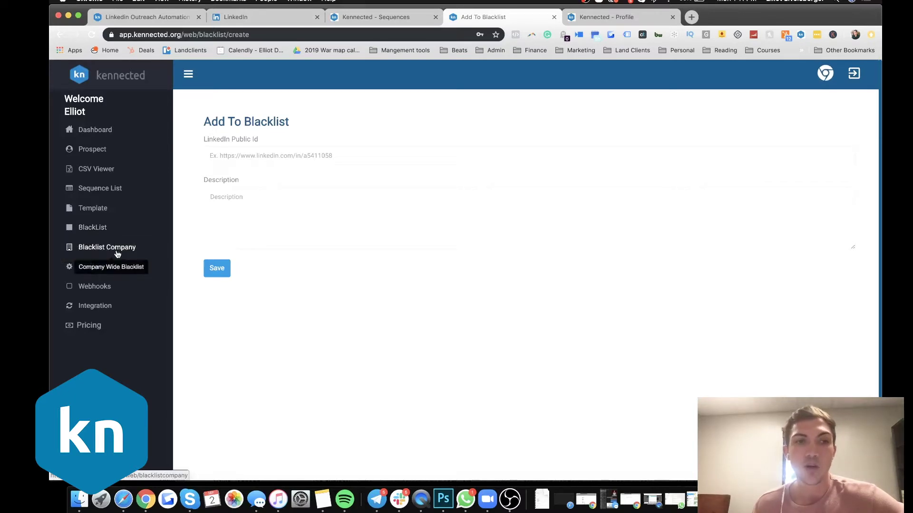
left_click(92, 248)
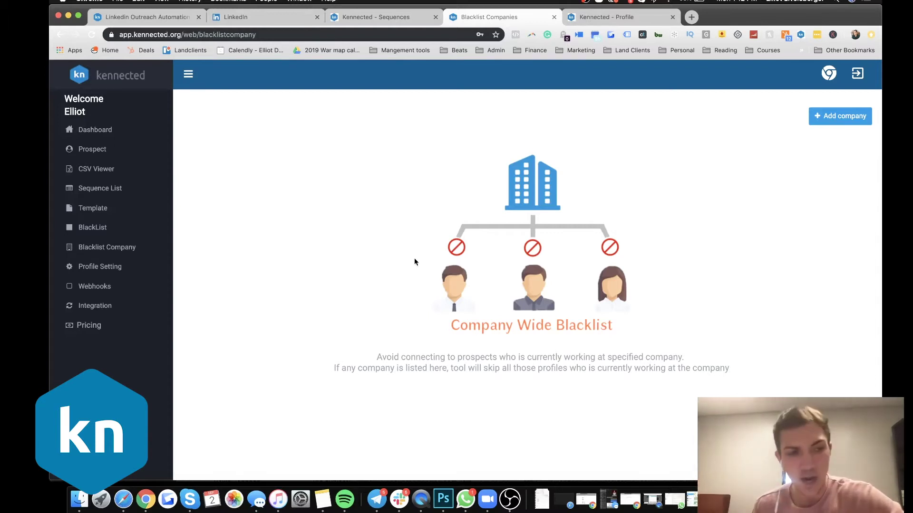
left_click(89, 131)
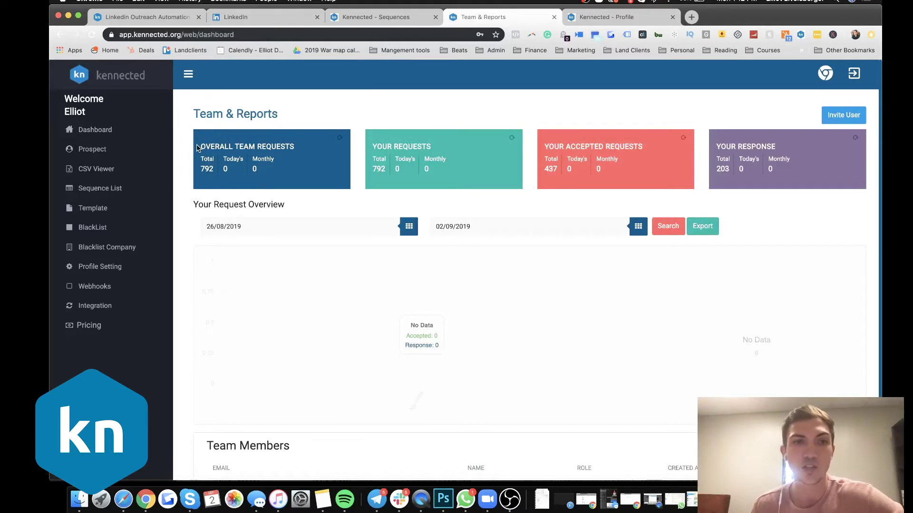
Step: Review team totals (792 requests, 437 accepted, 203 responses) and the single Admin team member
left_click_drag(202, 145, 294, 156)
scroll(832, 148, "down", 3)
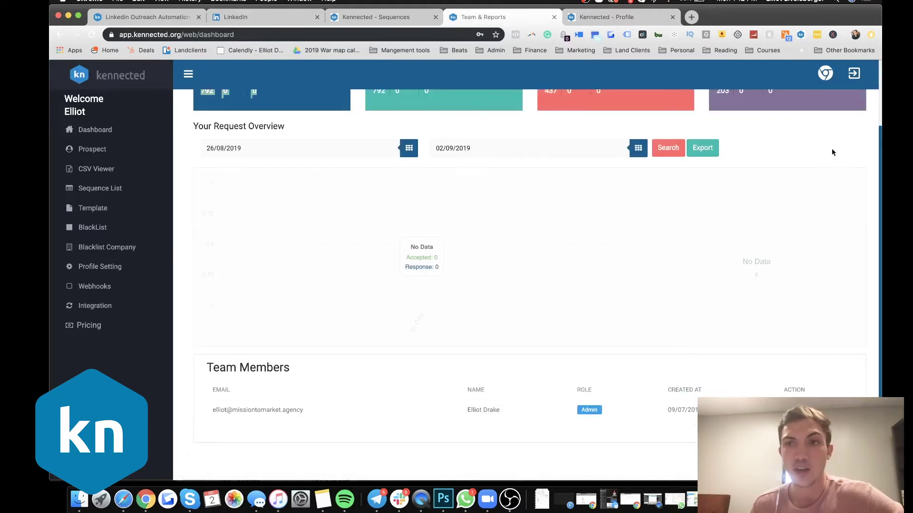
scroll(843, 146, "up", 3)
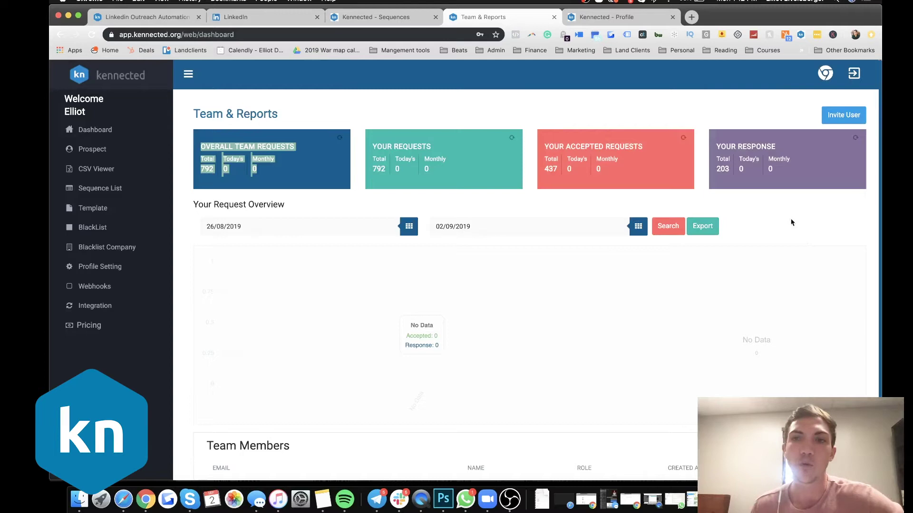
scroll(571, 309, "down", 3)
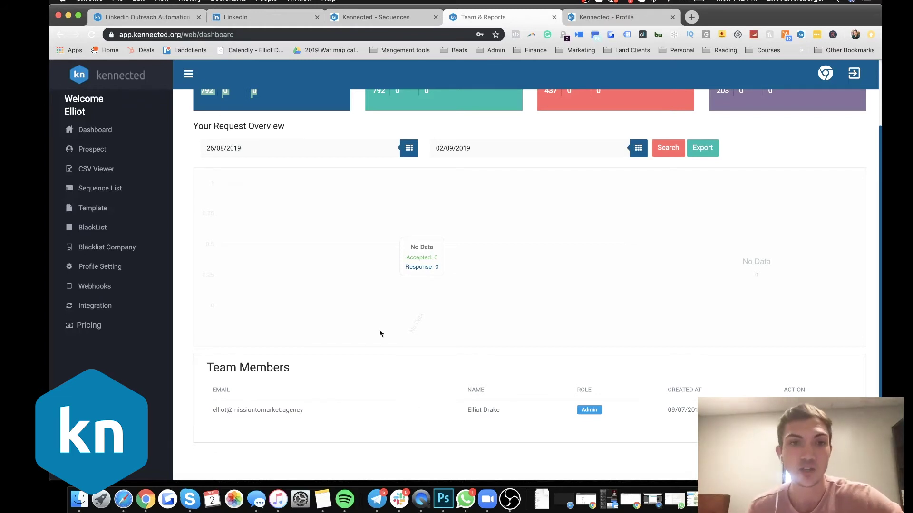
scroll(413, 271, "up", 3)
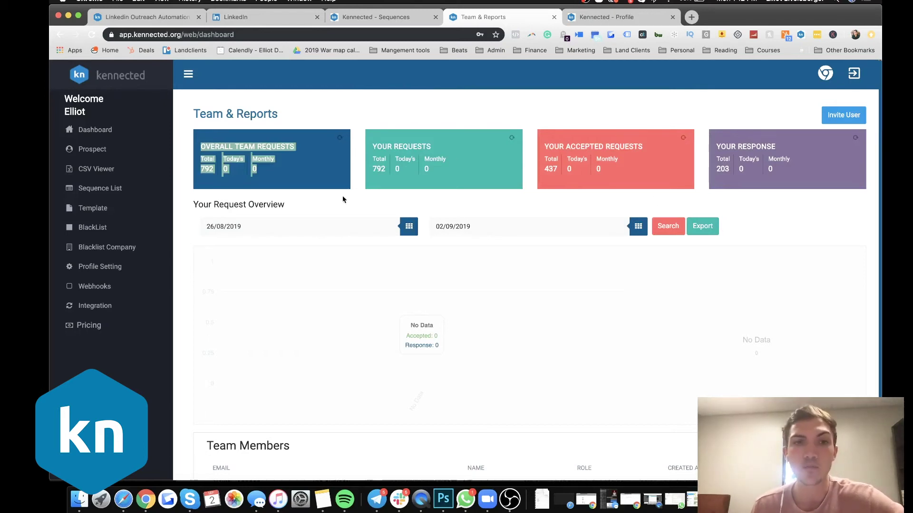
left_click(359, 147)
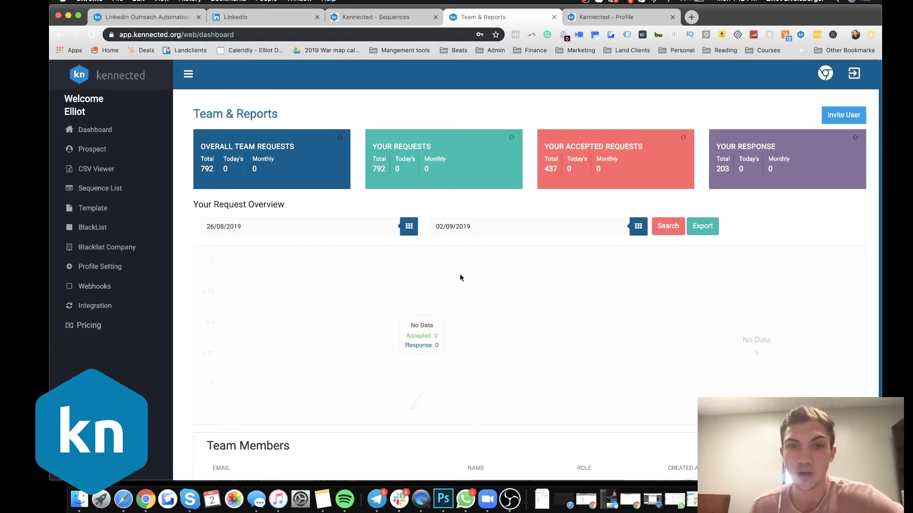
scroll(475, 280, "down", 2)
scroll(491, 282, "up", 2)
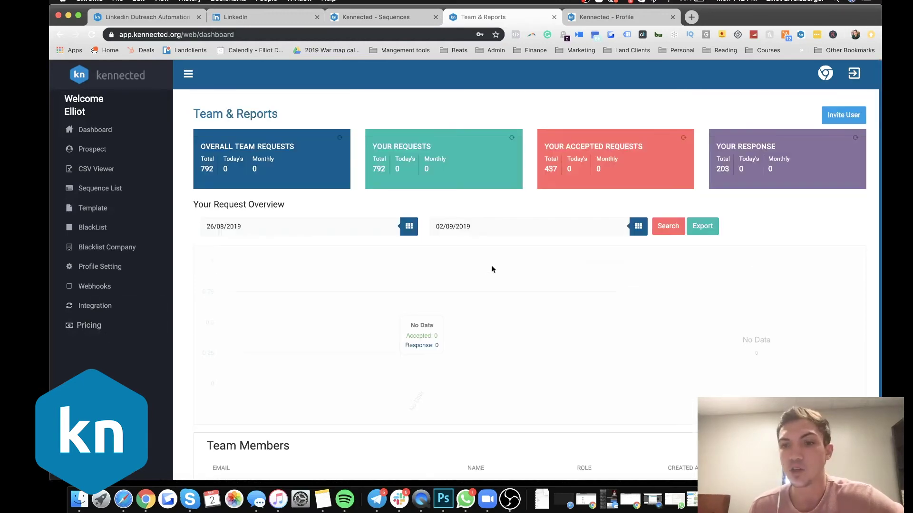
Step: Switch to the kennected.org homepage and browse its connection request, follow-up and HubSpot sync features
left_click(244, 19)
left_click(145, 18)
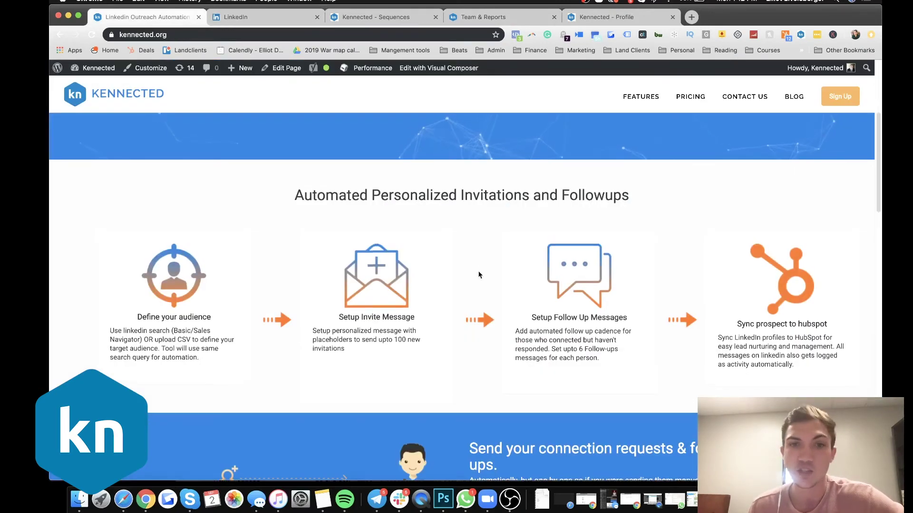
scroll(523, 276, "up", 5)
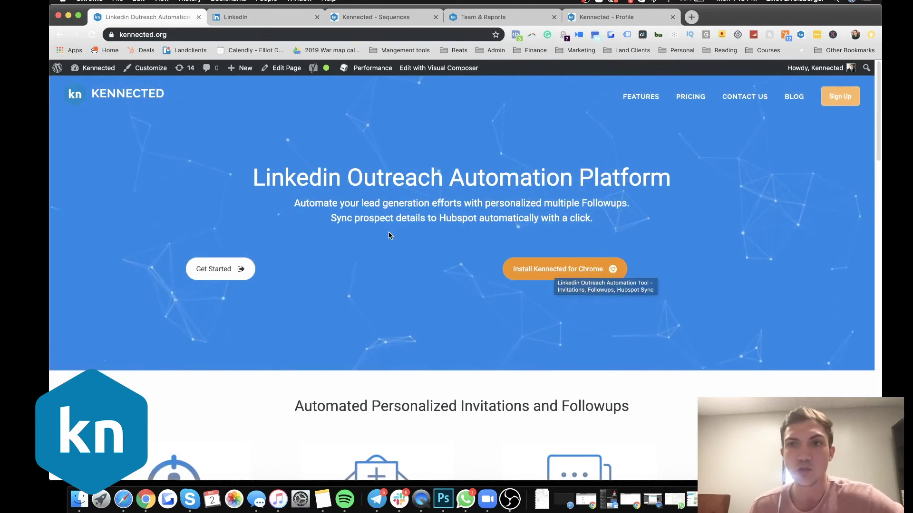
scroll(381, 279, "down", 5)
scroll(398, 275, "up", 5)
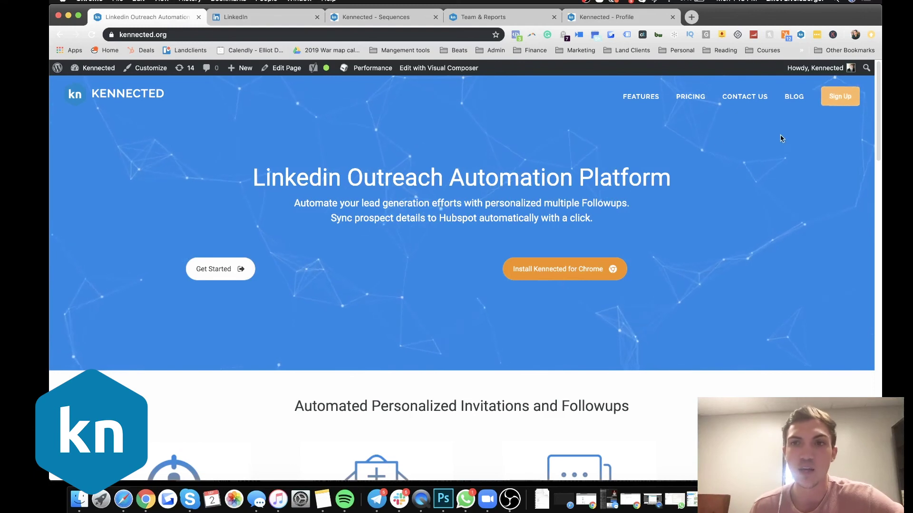
scroll(496, 360, "down", 20)
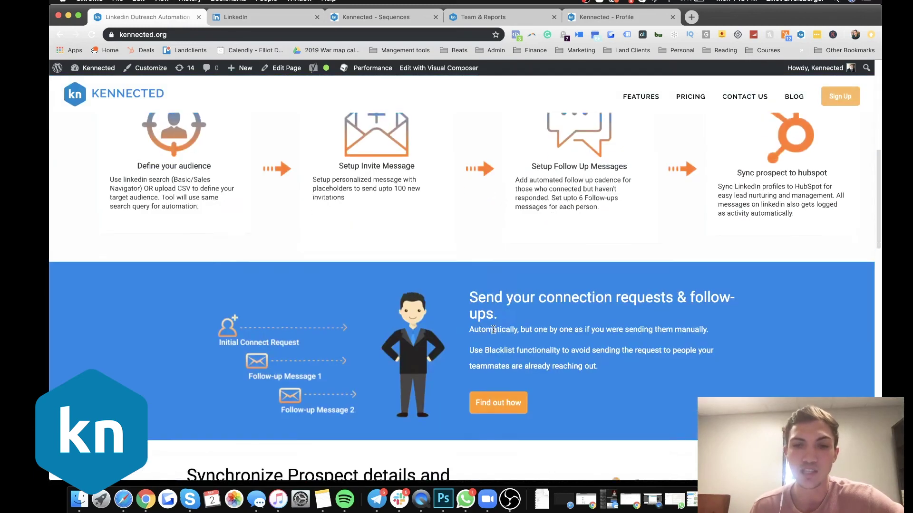
scroll(497, 360, "down", 8)
scroll(440, 284, "up", 20)
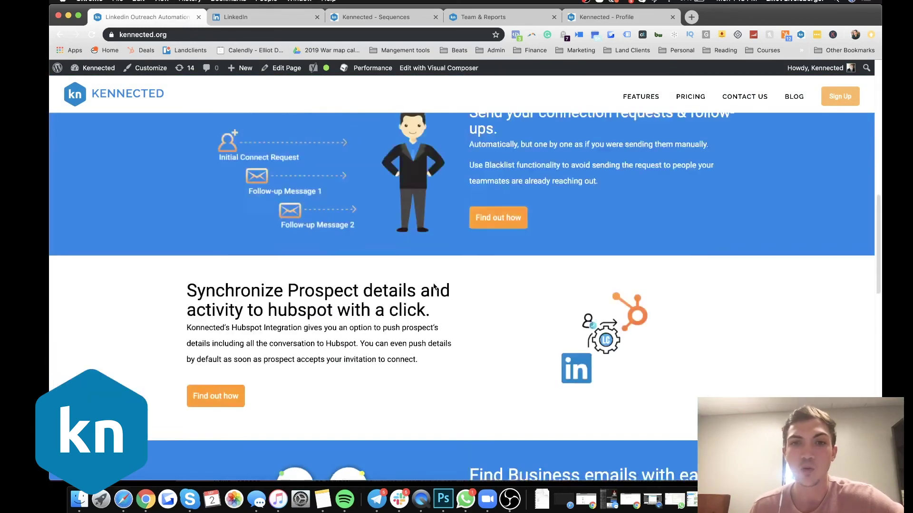